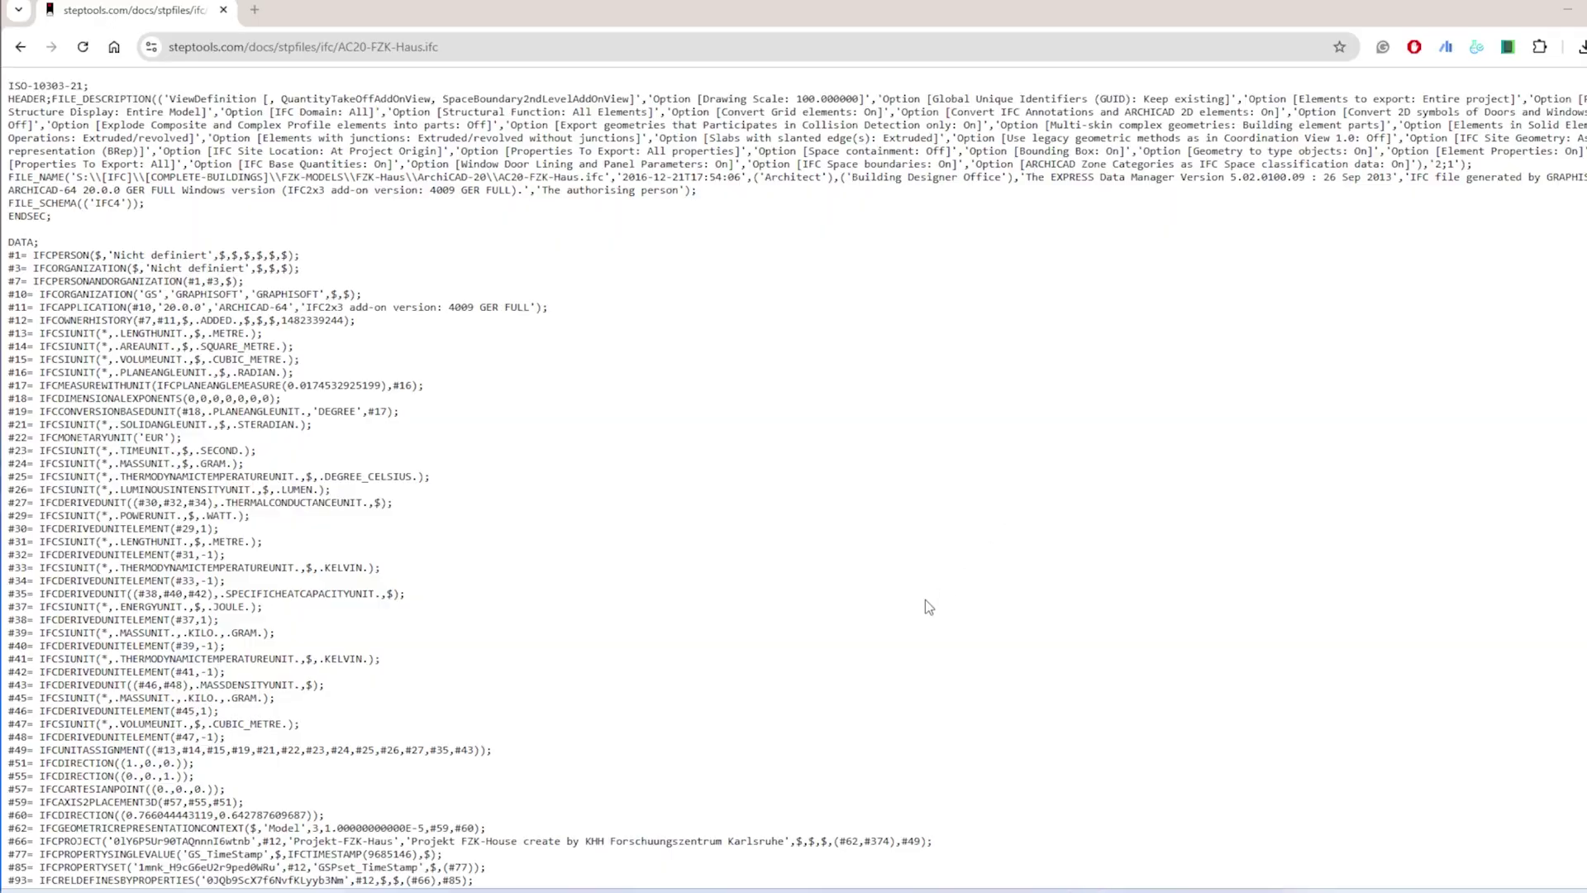
- Scroll through the raw text of the IFC file in Chrome
{"action": "scroll", "coordinate": [926, 591], "scroll_direction": "down", "scroll_amount": 5}
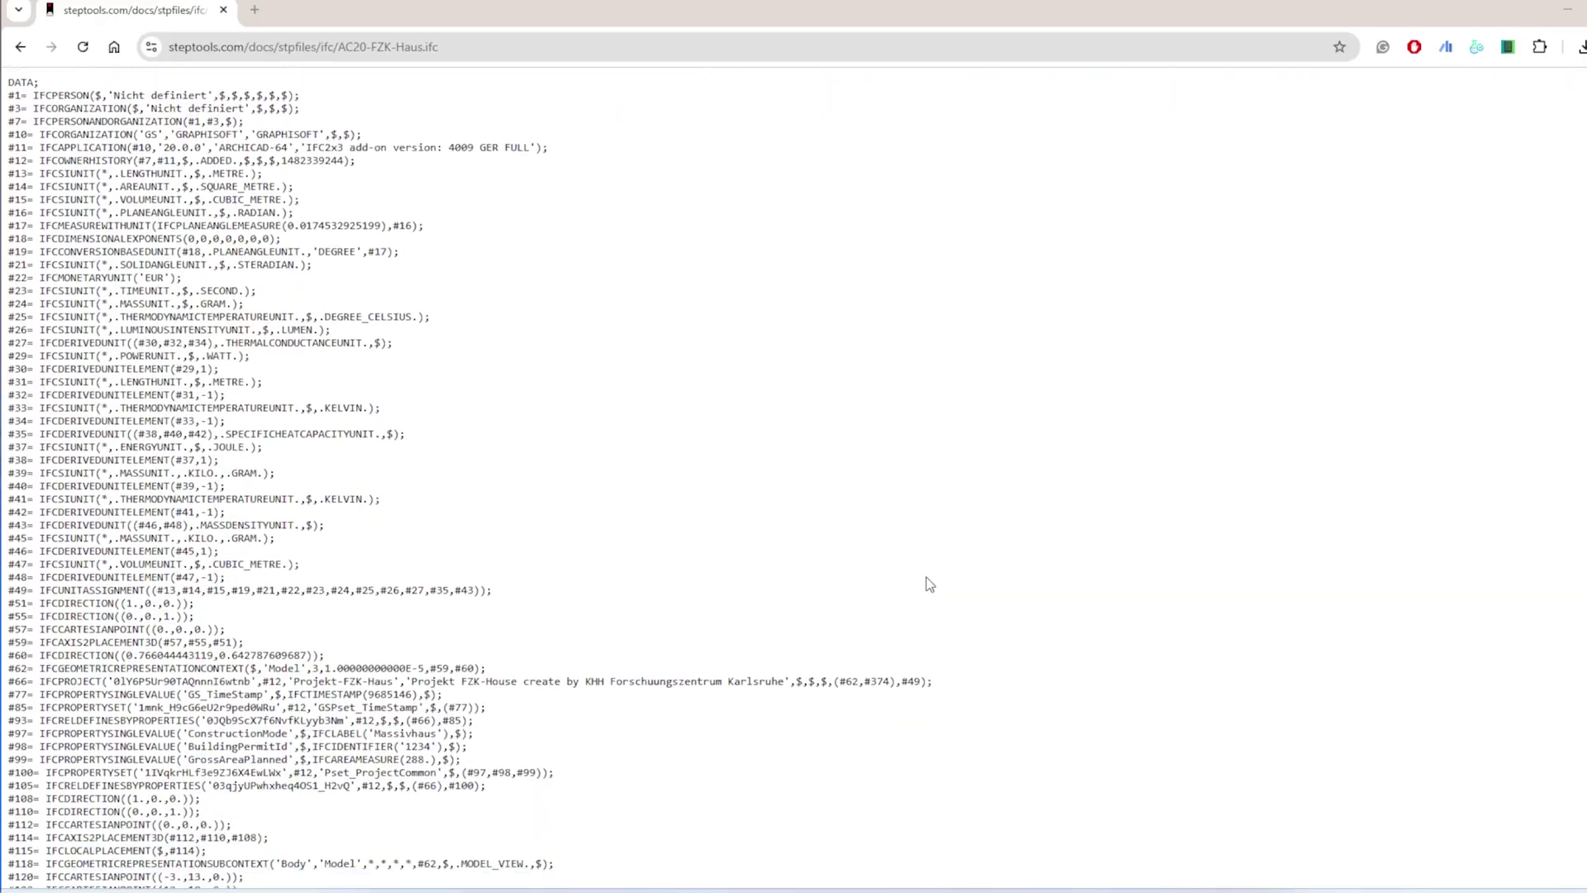
{"action": "scroll", "coordinate": [929, 584], "scroll_direction": "down", "scroll_amount": 9}
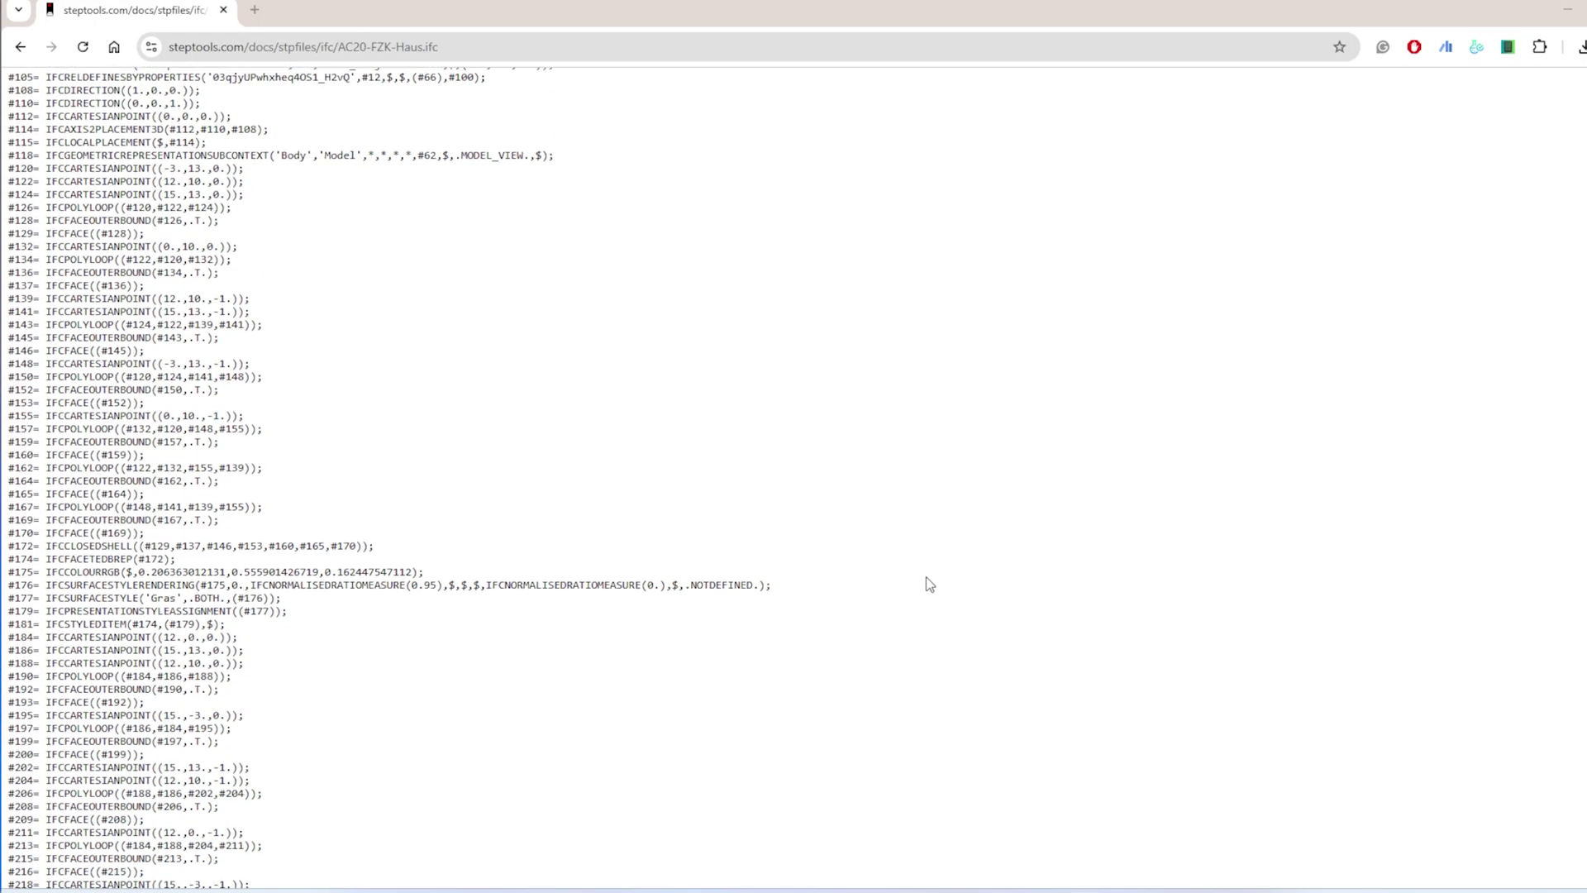
{"action": "scroll", "coordinate": [928, 584], "scroll_direction": "down", "scroll_amount": 6}
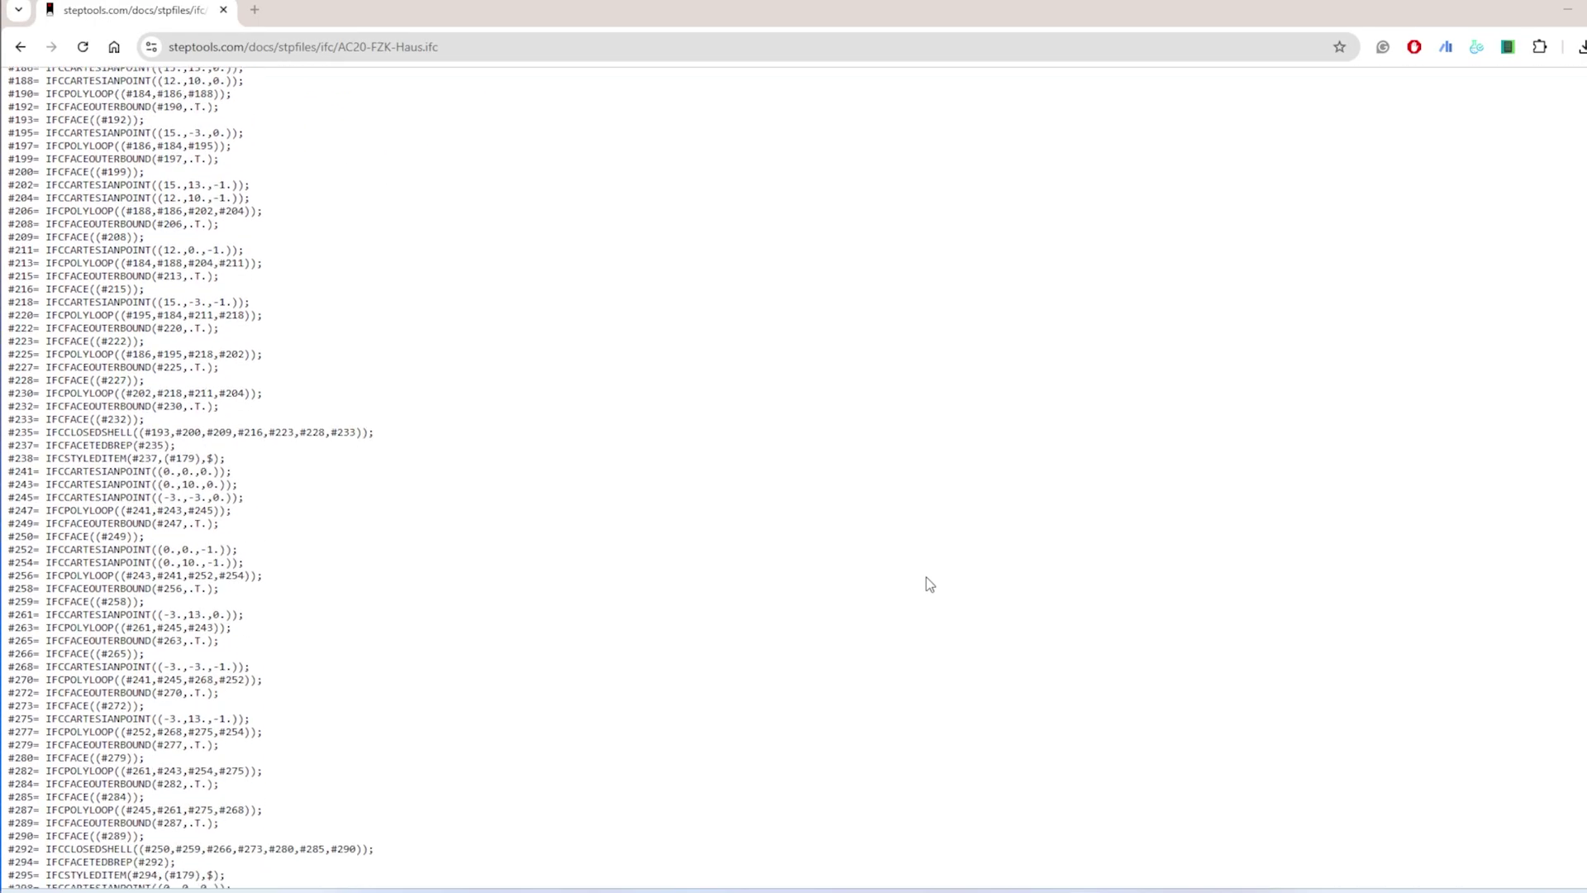
{"action": "scroll", "coordinate": [928, 584], "scroll_direction": "down", "scroll_amount": 3}
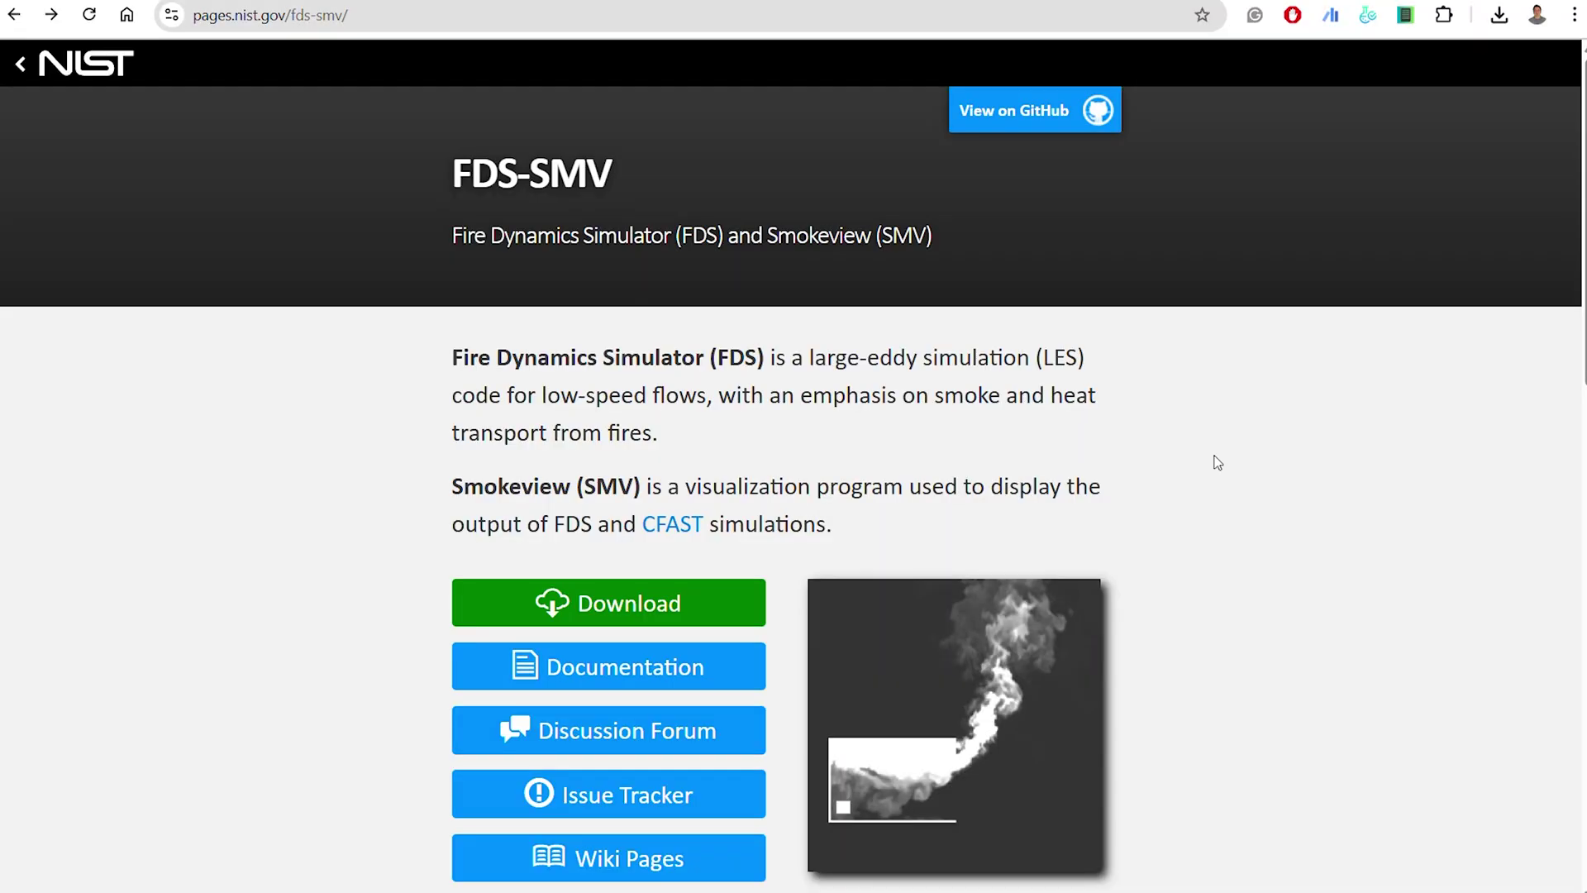
{"action": "scroll", "coordinate": [1217, 462], "scroll_direction": "down", "scroll_amount": 4}
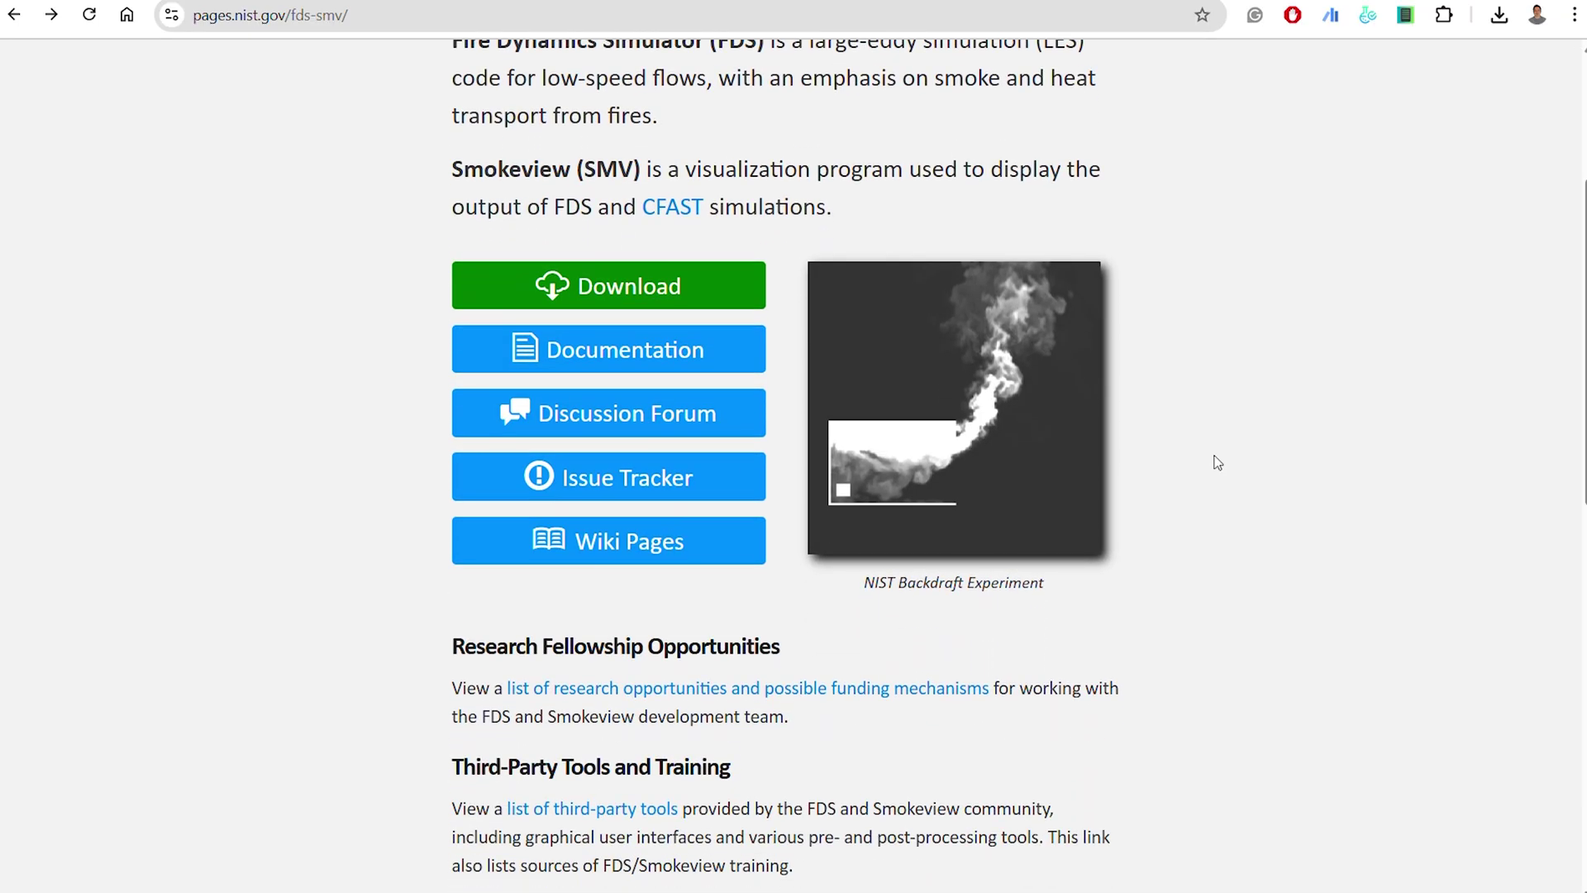
{"action": "scroll", "coordinate": [1217, 462], "scroll_direction": "down", "scroll_amount": 8}
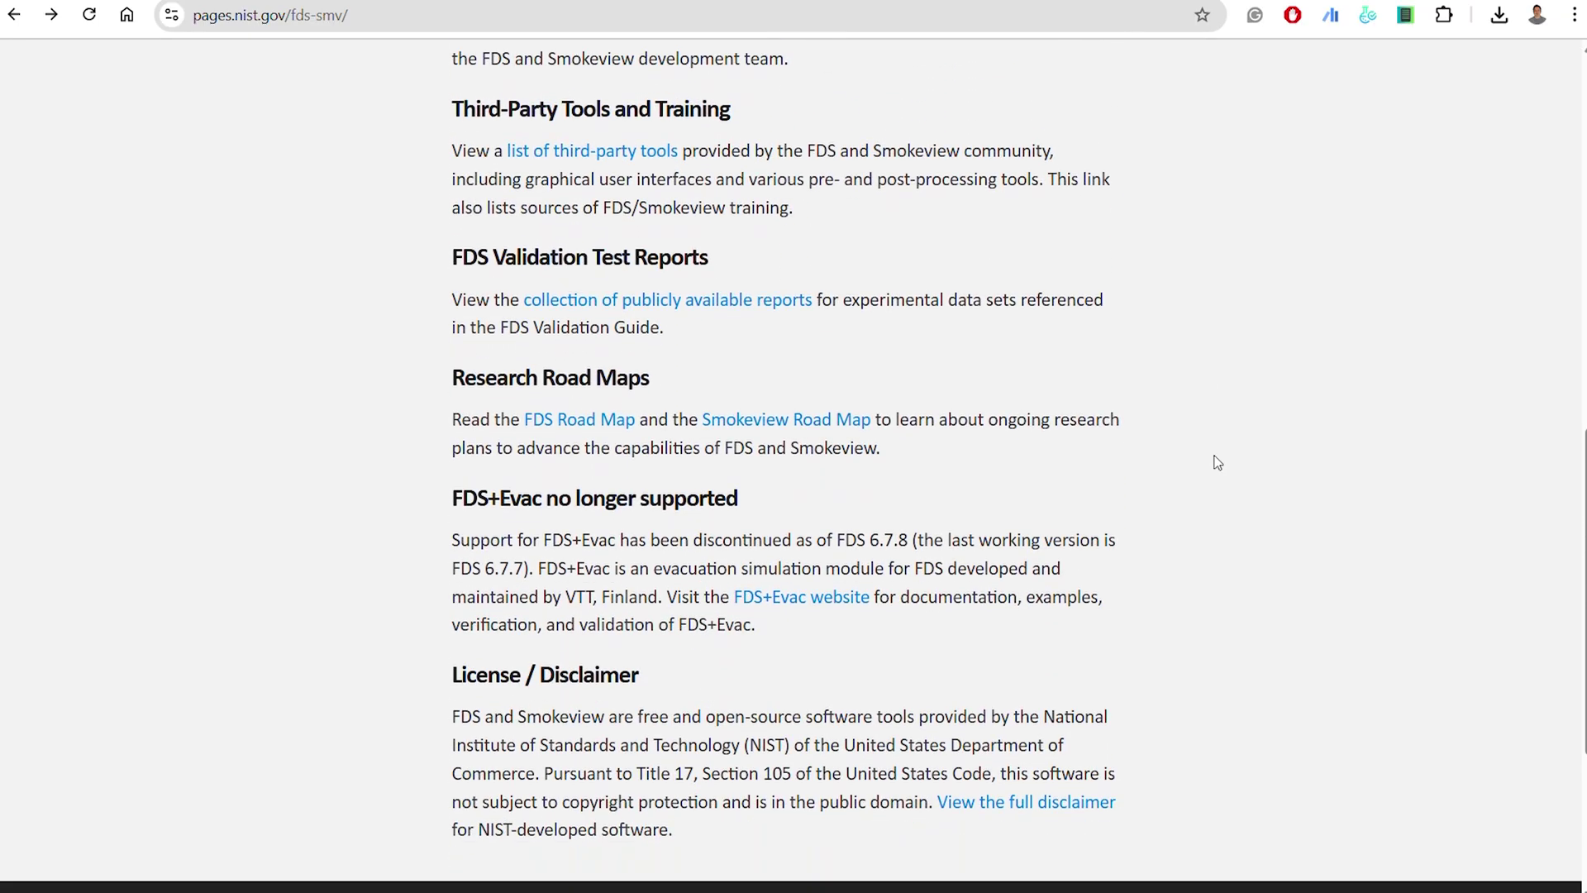
{"action": "scroll", "coordinate": [1211, 467], "scroll_direction": "down", "scroll_amount": 2}
- Open the FDS and Smokeview downloads page and browse the firemodels GitHub repositories
{"action": "left_click", "coordinate": [579, 805]}
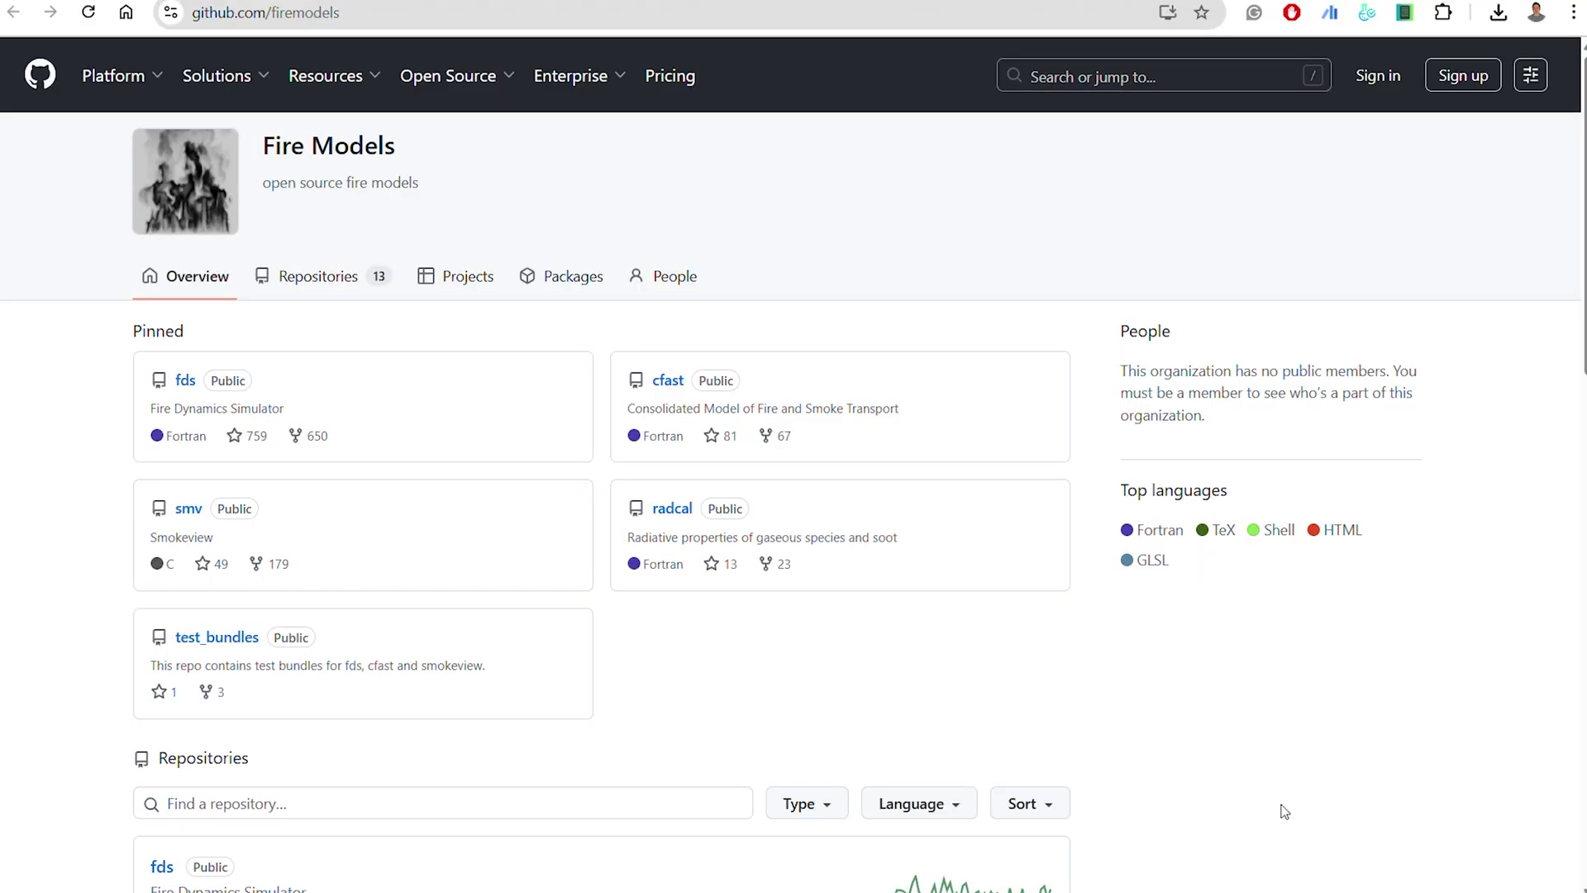
{"action": "scroll", "coordinate": [1285, 812], "scroll_direction": "down", "scroll_amount": 5}
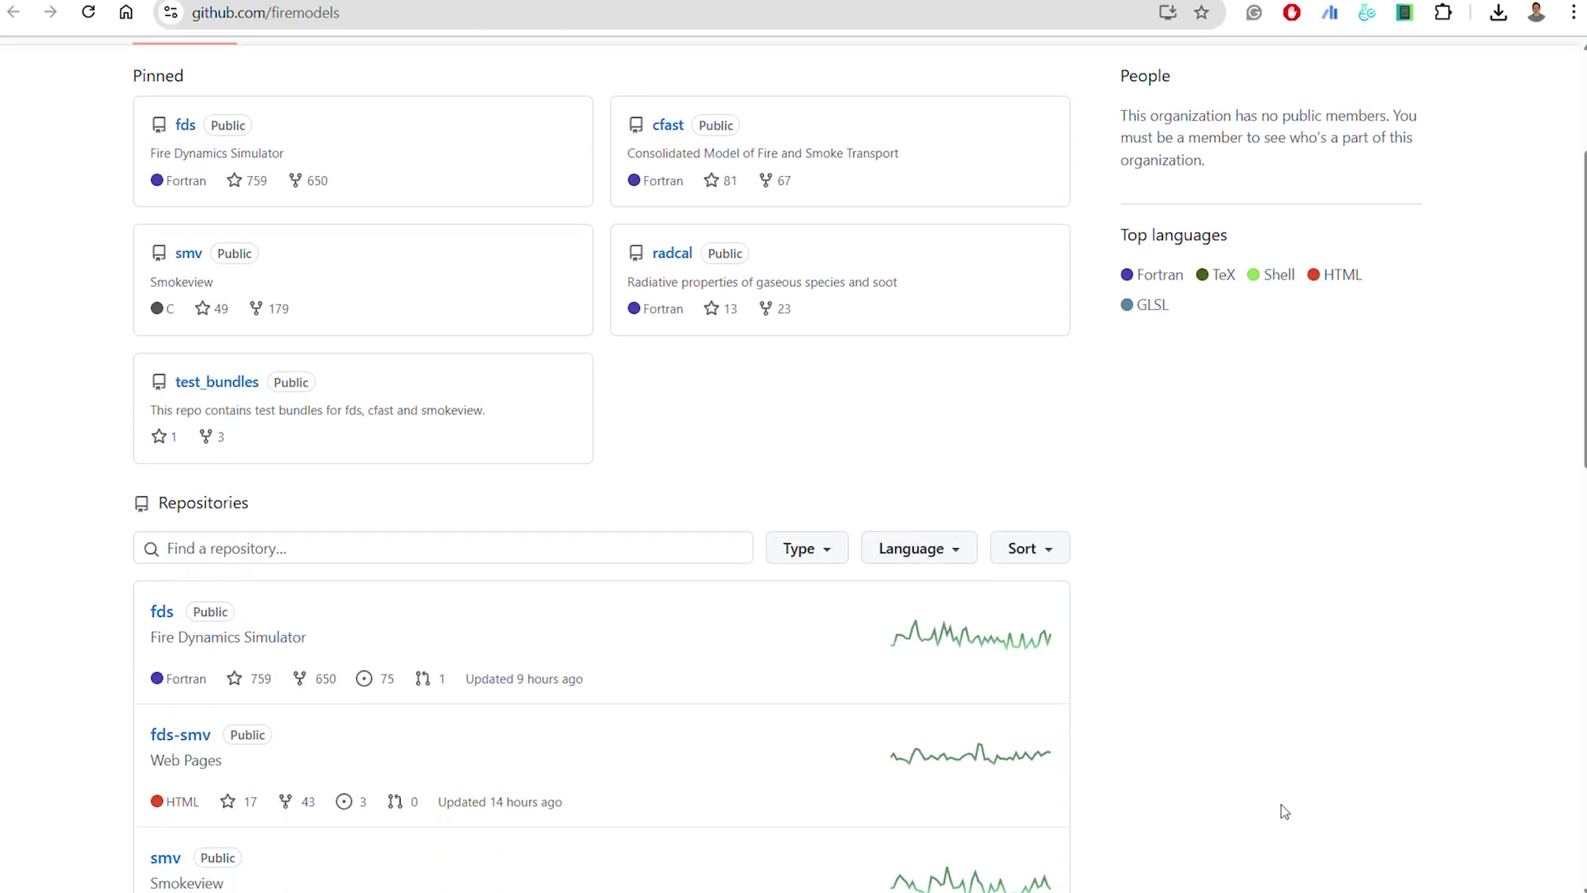
{"action": "scroll", "coordinate": [1285, 811], "scroll_direction": "down", "scroll_amount": 7}
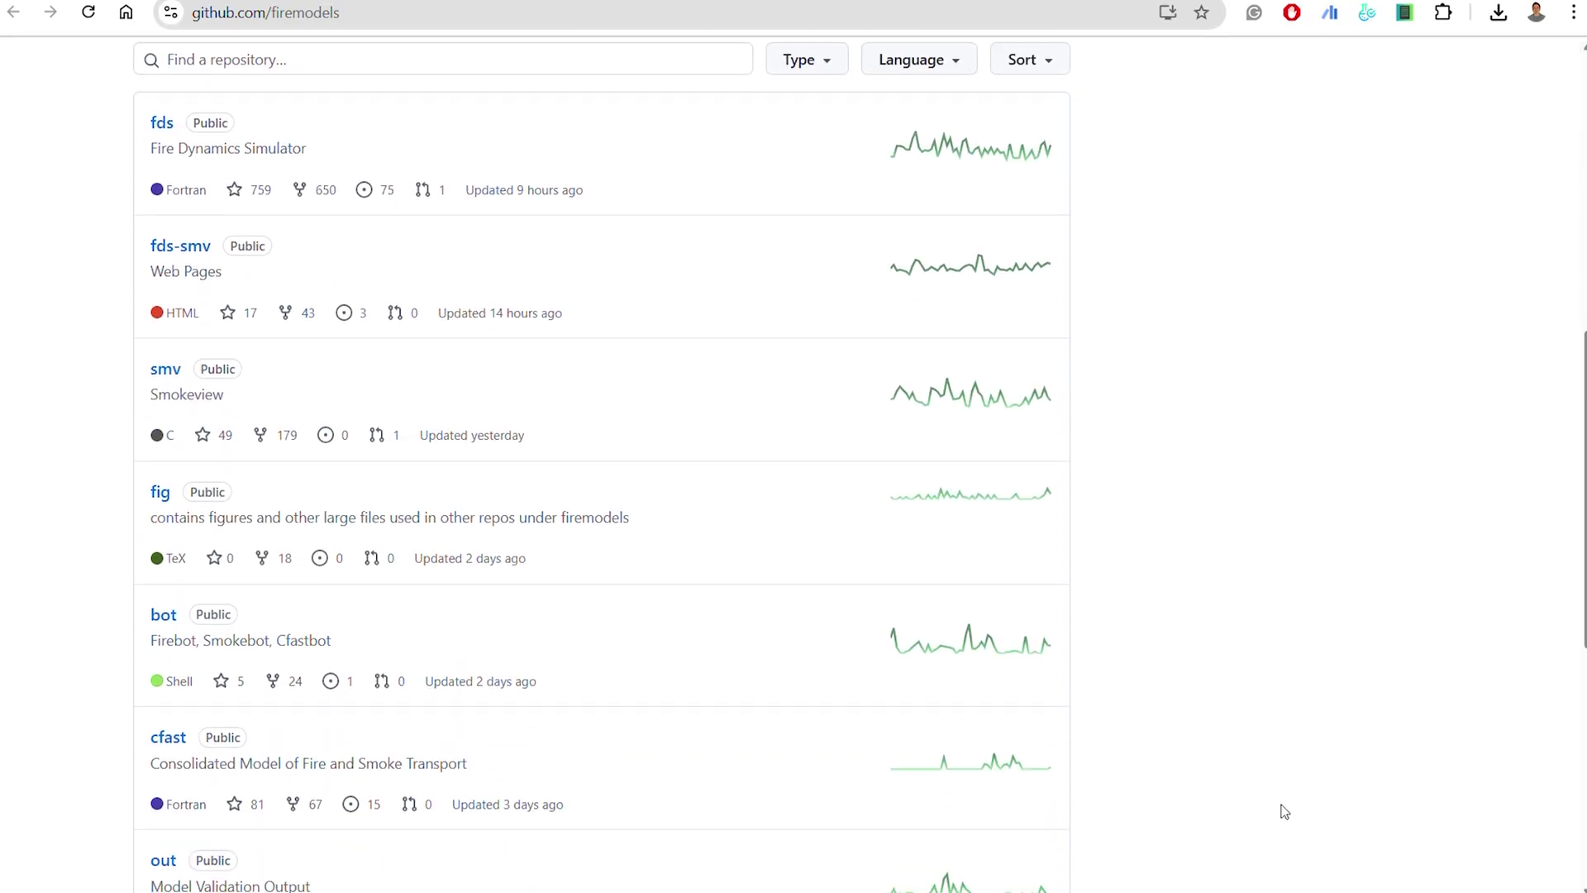
{"action": "scroll", "coordinate": [1285, 812], "scroll_direction": "down", "scroll_amount": 5}
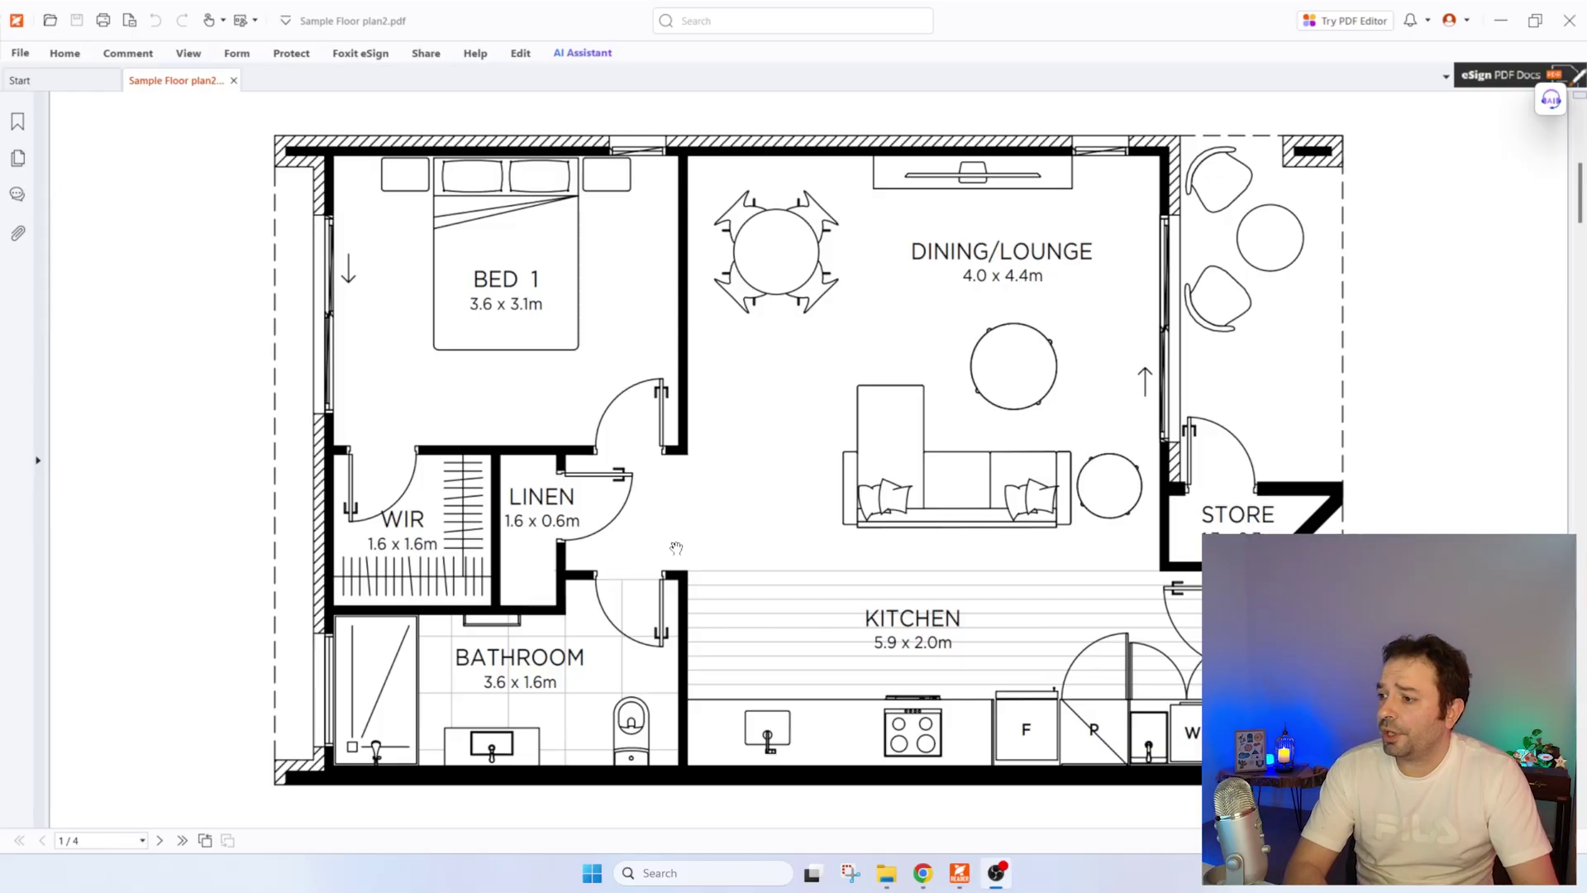
{"action": "scroll", "coordinate": [676, 548], "scroll_direction": "up", "scroll_amount": 5}
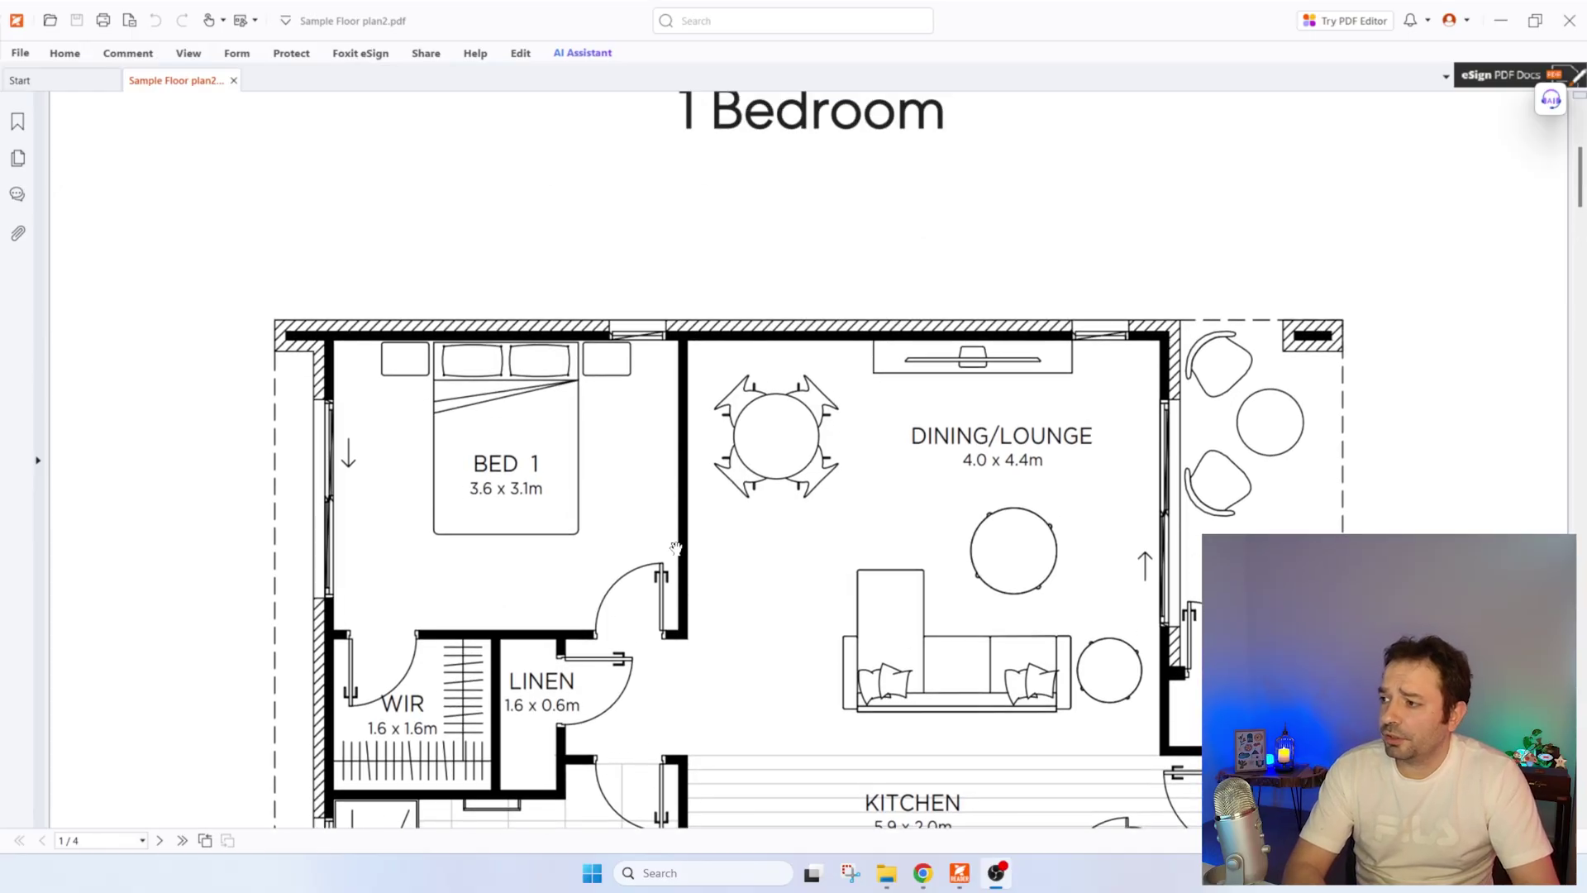
- Scroll through the 1 Bedroom floor plan in Sample Floor plan2.pdf
{"action": "scroll", "coordinate": [676, 548], "scroll_direction": "down", "scroll_amount": 5}
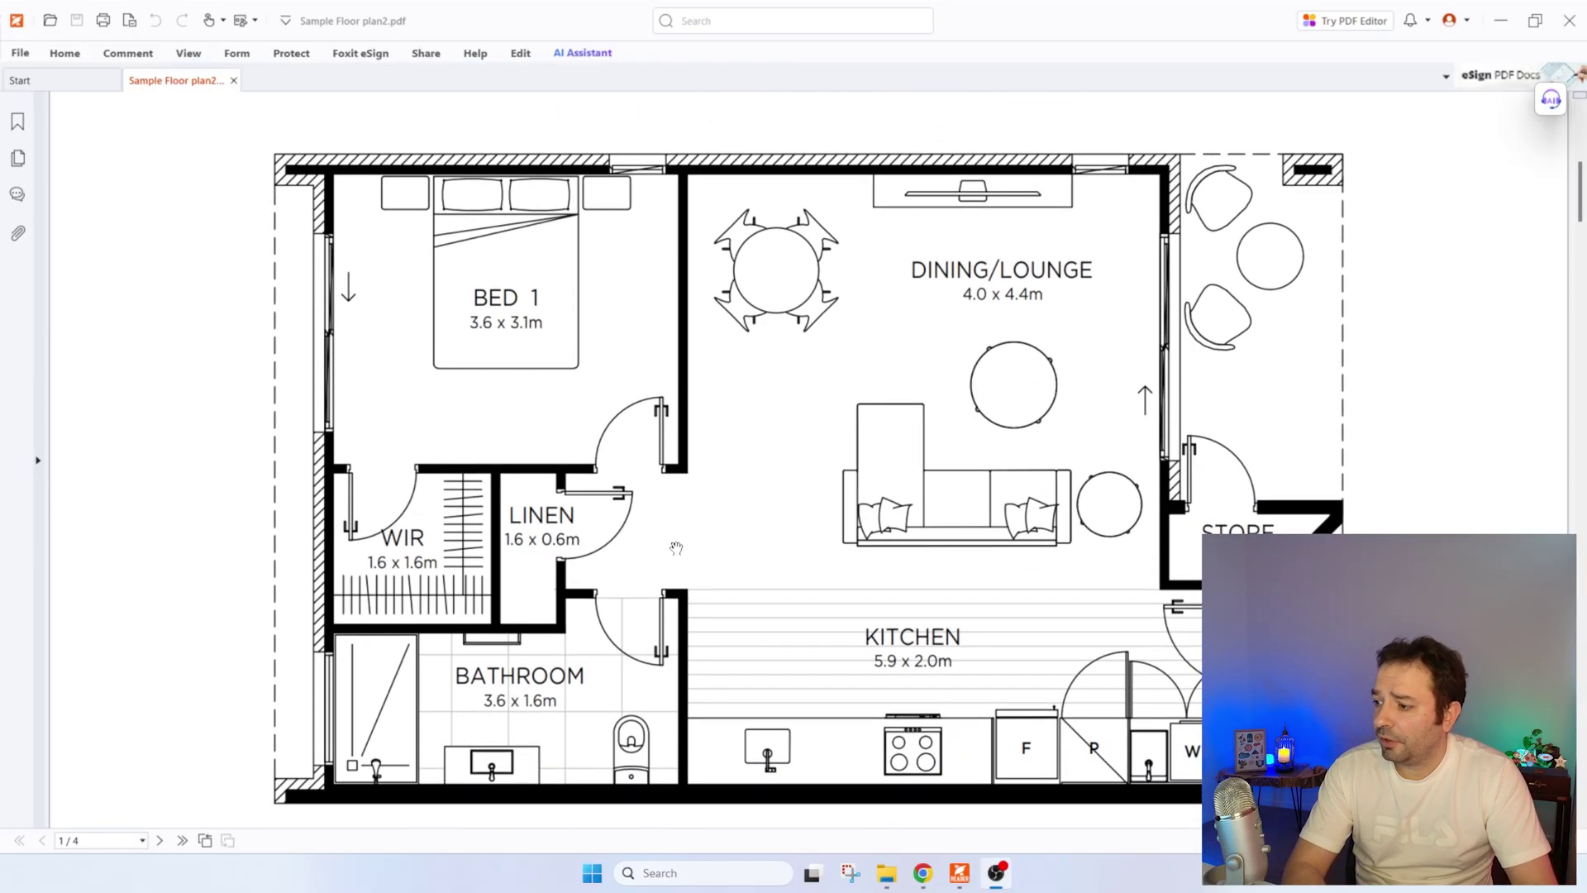
{"action": "scroll", "coordinate": [1144, 567], "scroll_direction": "down", "scroll_amount": 5}
{"action": "scroll", "coordinate": [568, 528], "scroll_direction": "up", "scroll_amount": 5}
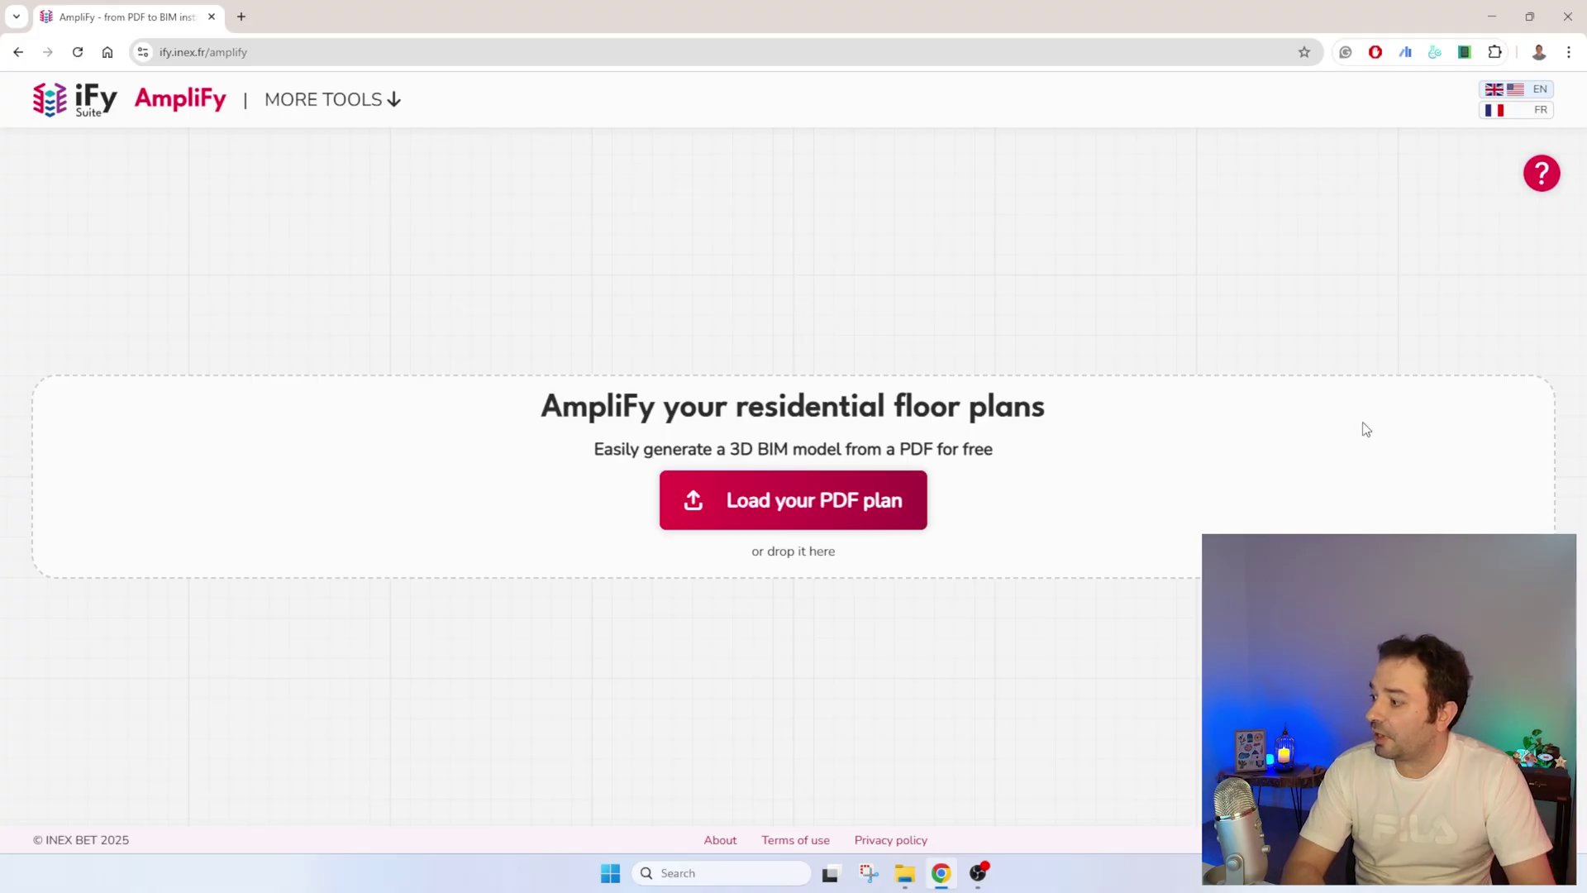
- Upload Sample Floor plan2.pdf to AmpliFy and convert its page 1 into a 3D model
{"action": "left_click", "coordinate": [785, 514]}
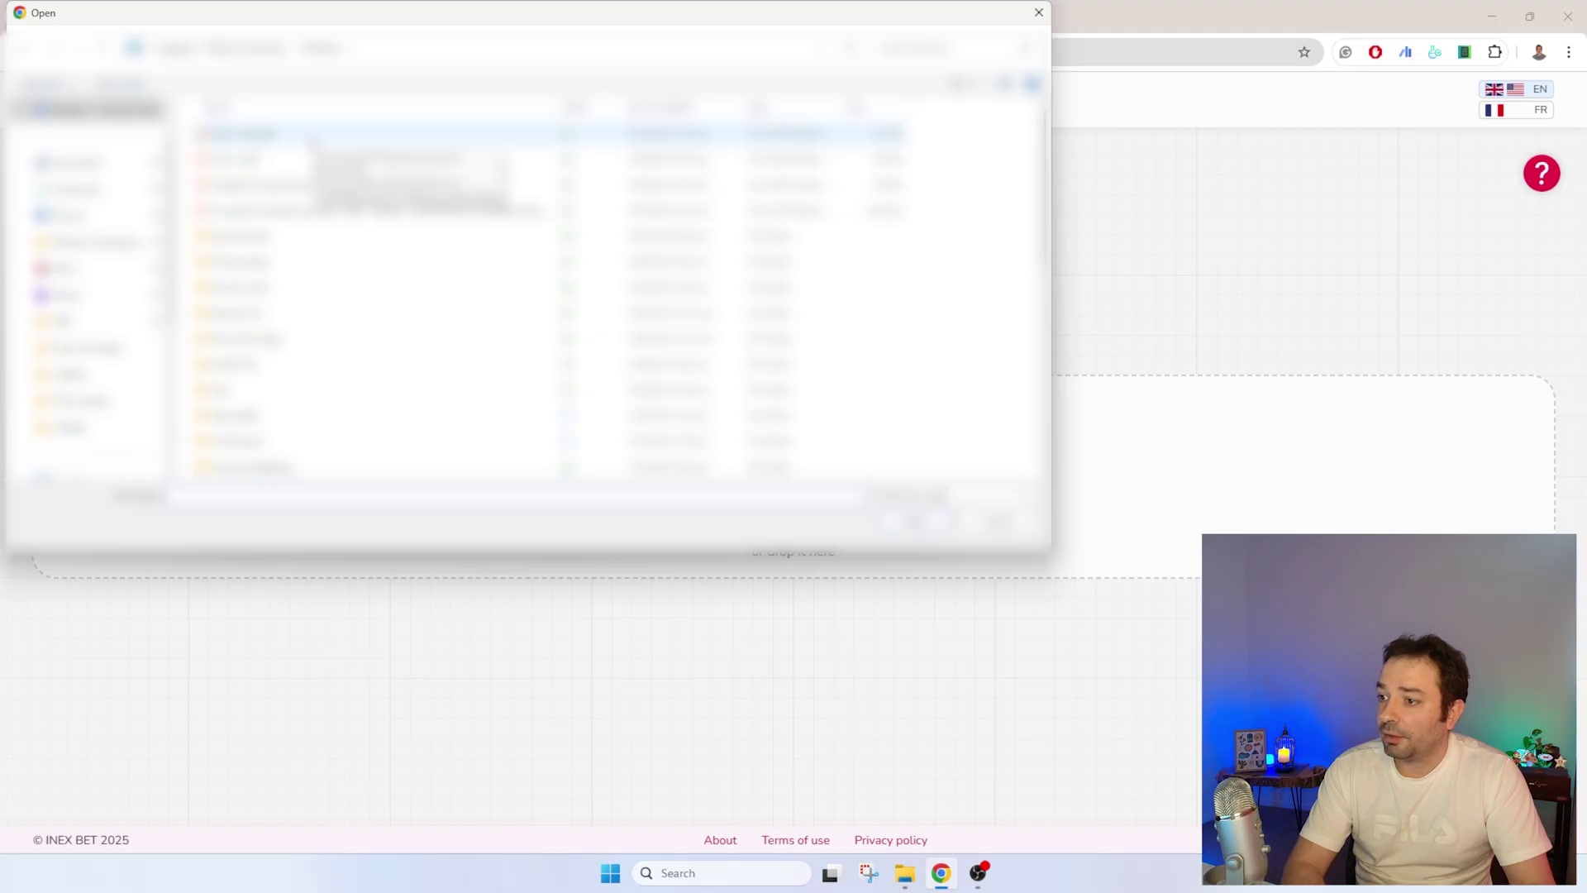
{"action": "double_click", "coordinate": [307, 137]}
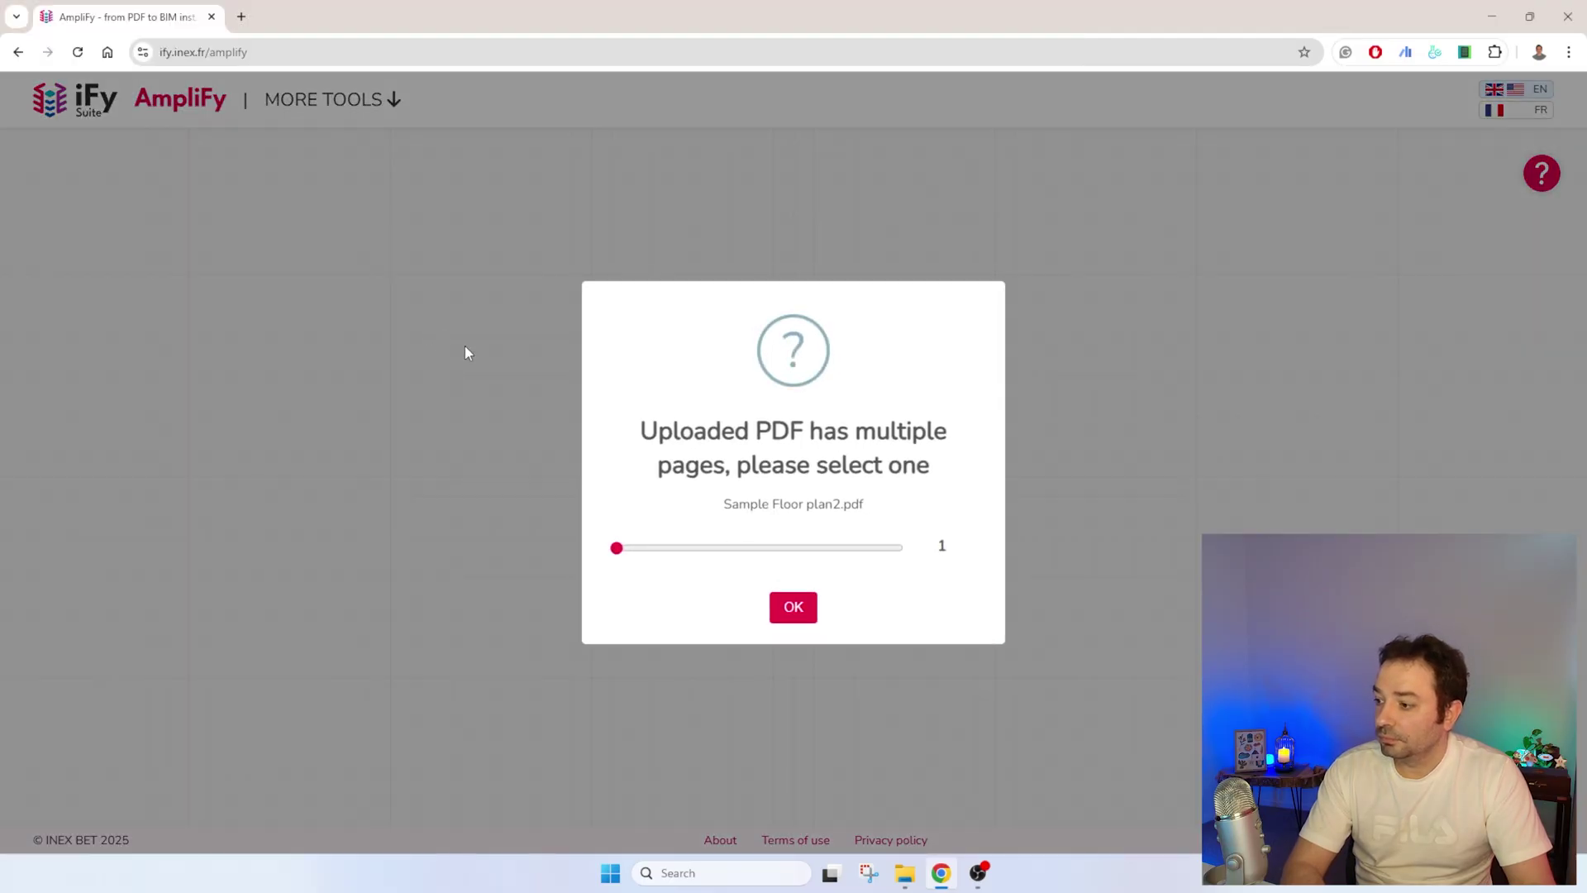
{"action": "left_click", "coordinate": [800, 608]}
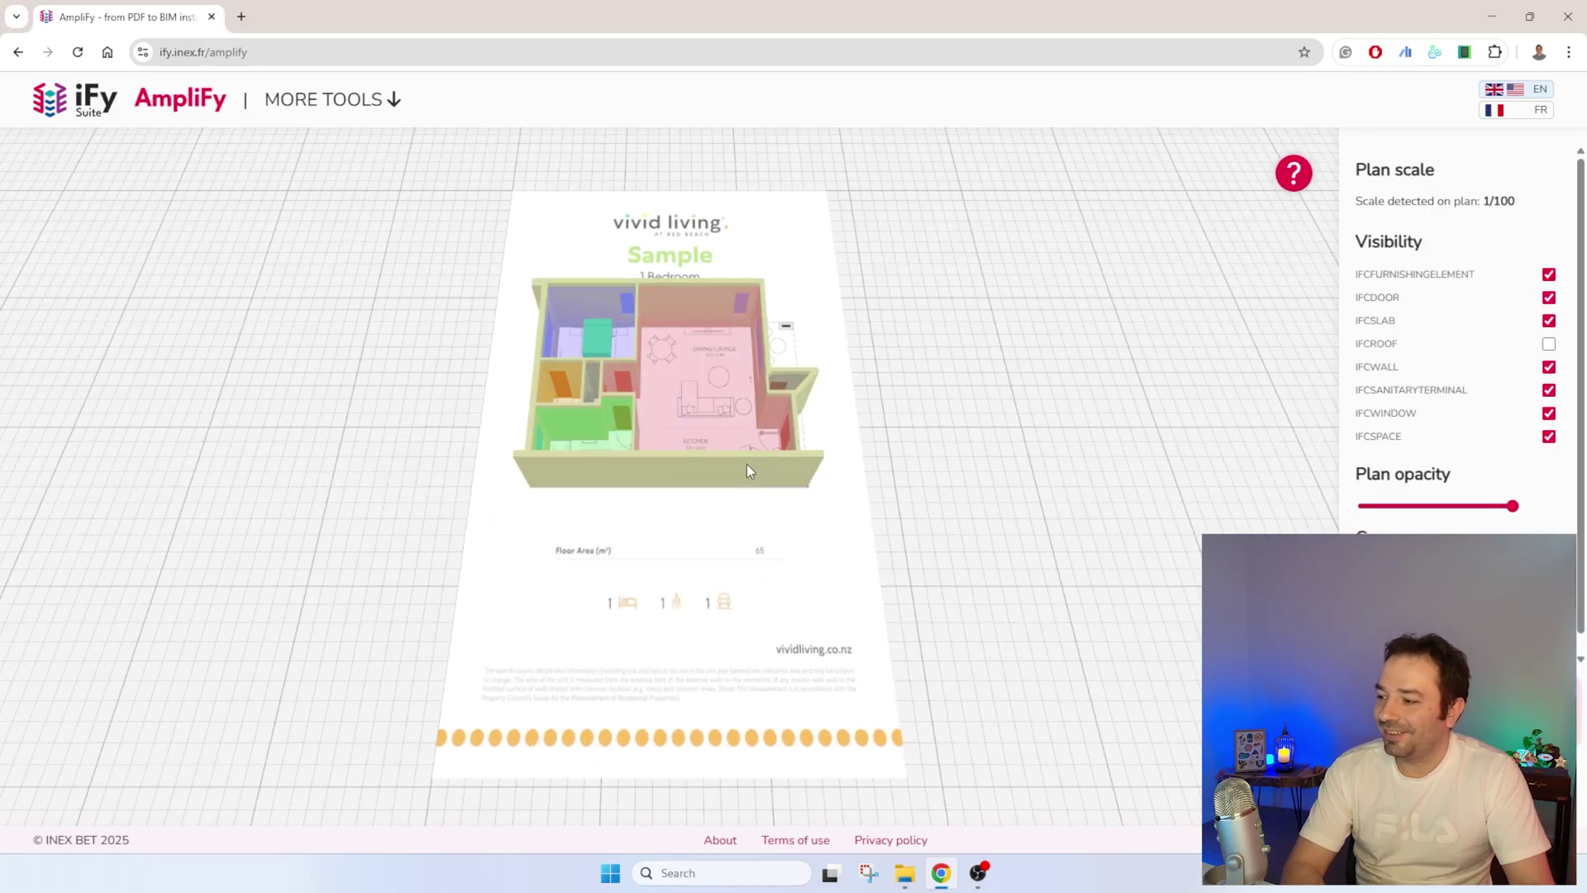
- Zoom and orbit the generated floor-plan model between top-down and perspective views
{"action": "scroll", "coordinate": [731, 380], "scroll_direction": "up", "scroll_amount": 5}
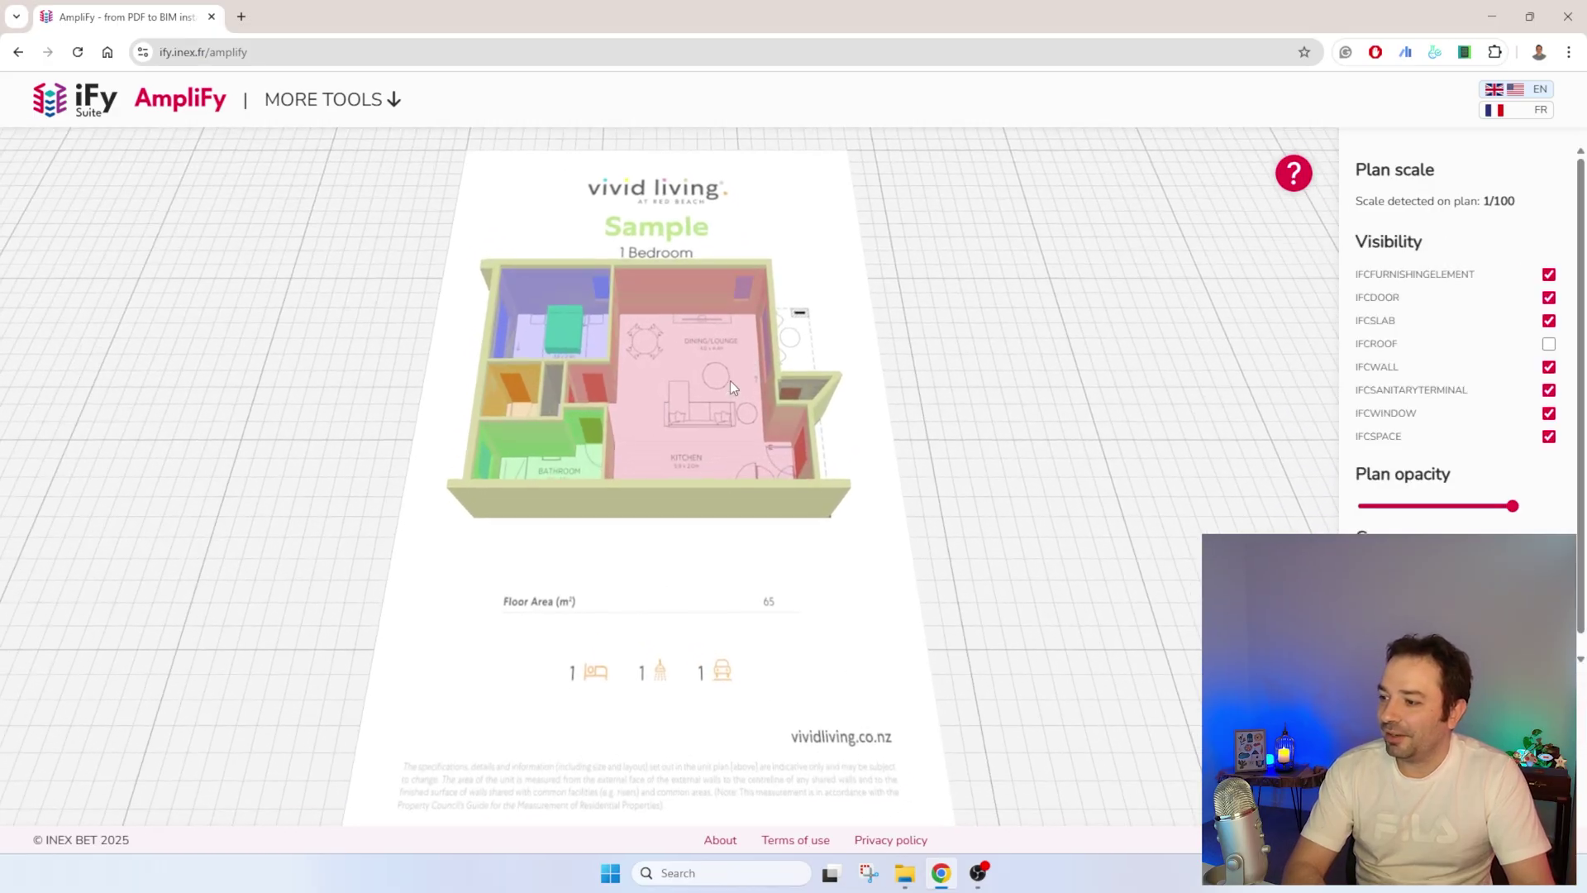
{"action": "left_click_drag", "start_coordinate": [679, 380], "coordinate": [689, 659]}
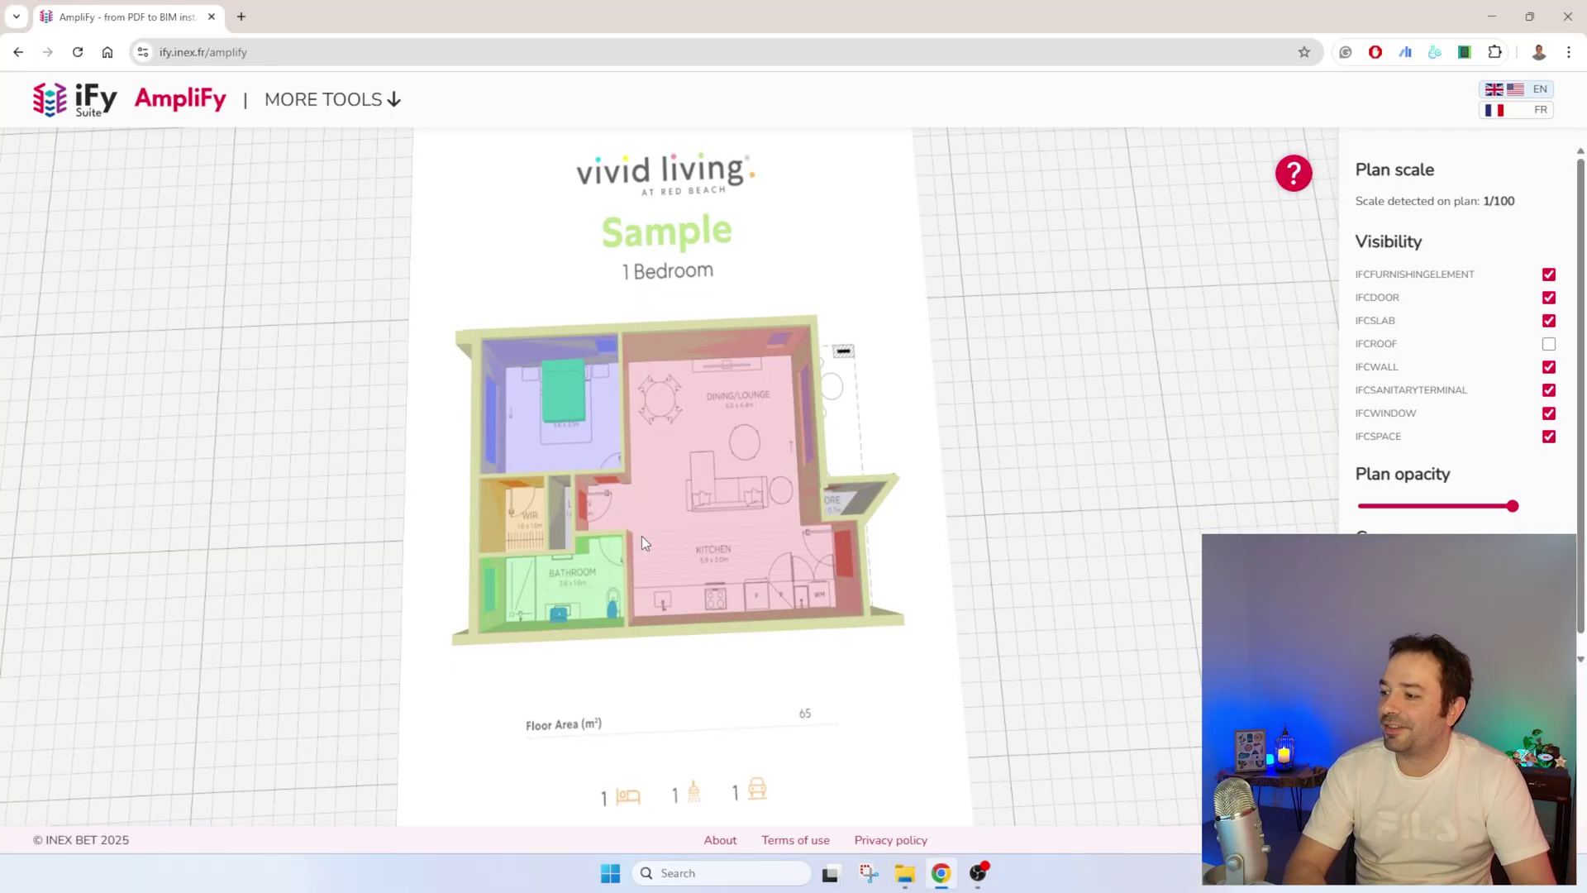
{"action": "mouse_move", "coordinate": [731, 532]}
{"action": "left_mouse_down"}
{"action": "mouse_move", "coordinate": [734, 479]}
{"action": "mouse_move", "coordinate": [716, 479]}
{"action": "mouse_move", "coordinate": [732, 509]}
{"action": "left_mouse_up"}
{"action": "scroll", "coordinate": [721, 508], "scroll_direction": "up", "scroll_amount": 3}
{"action": "mouse_move", "coordinate": [757, 539]}
{"action": "left_mouse_down"}
{"action": "mouse_move", "coordinate": [732, 538]}
{"action": "mouse_move", "coordinate": [772, 552]}
{"action": "left_mouse_up"}
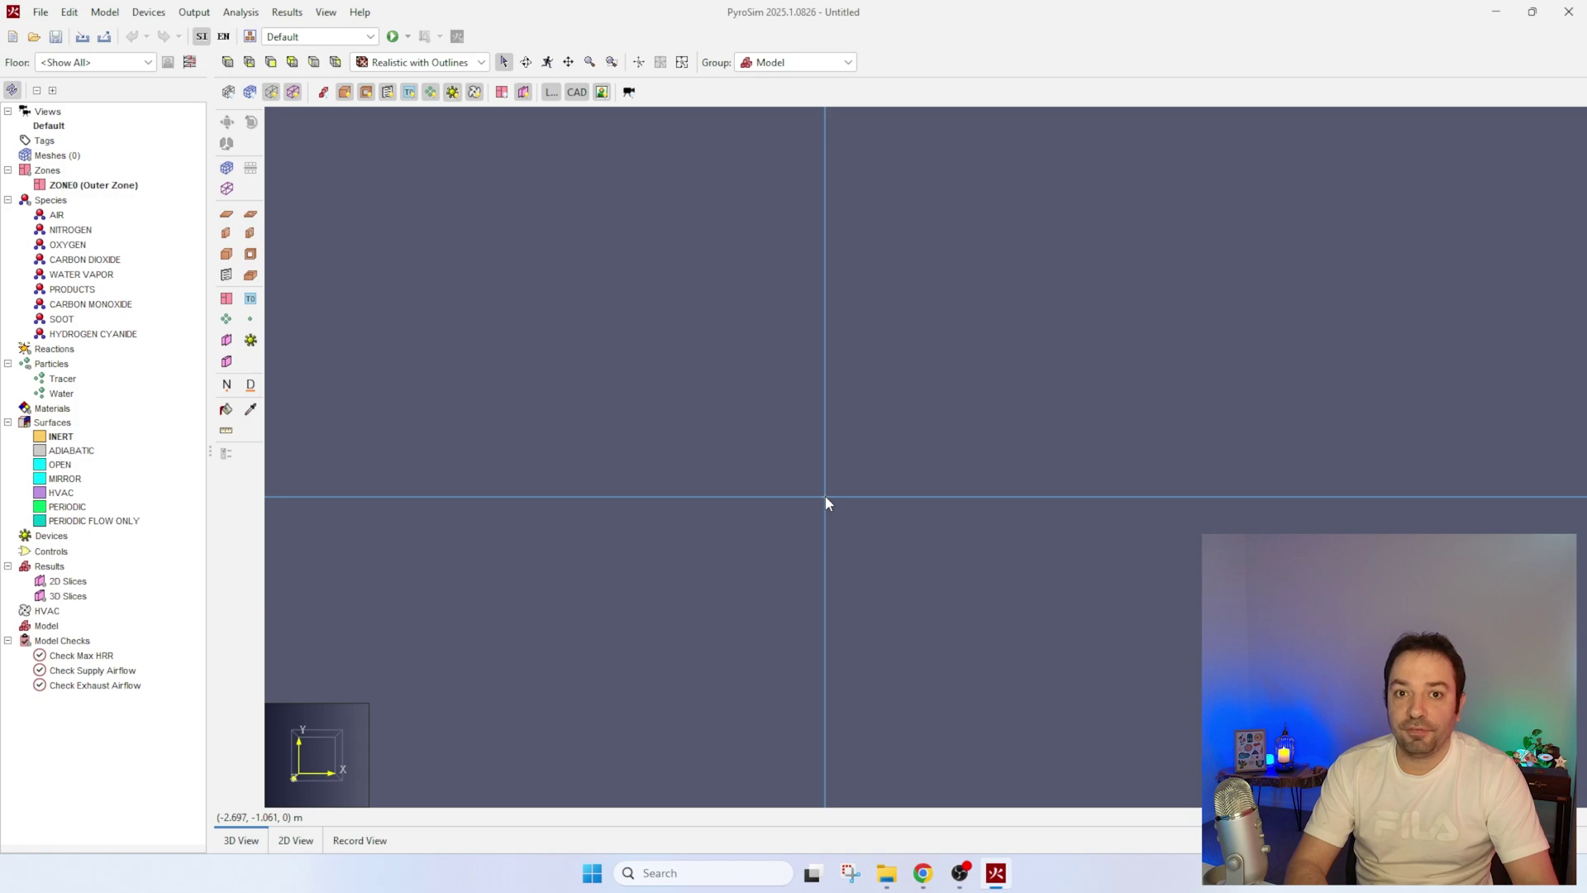
- Import model_Sample_Floor_plan2_0.ifc in mm units with the default materials settings
{"action": "left_click", "coordinate": [38, 13]}
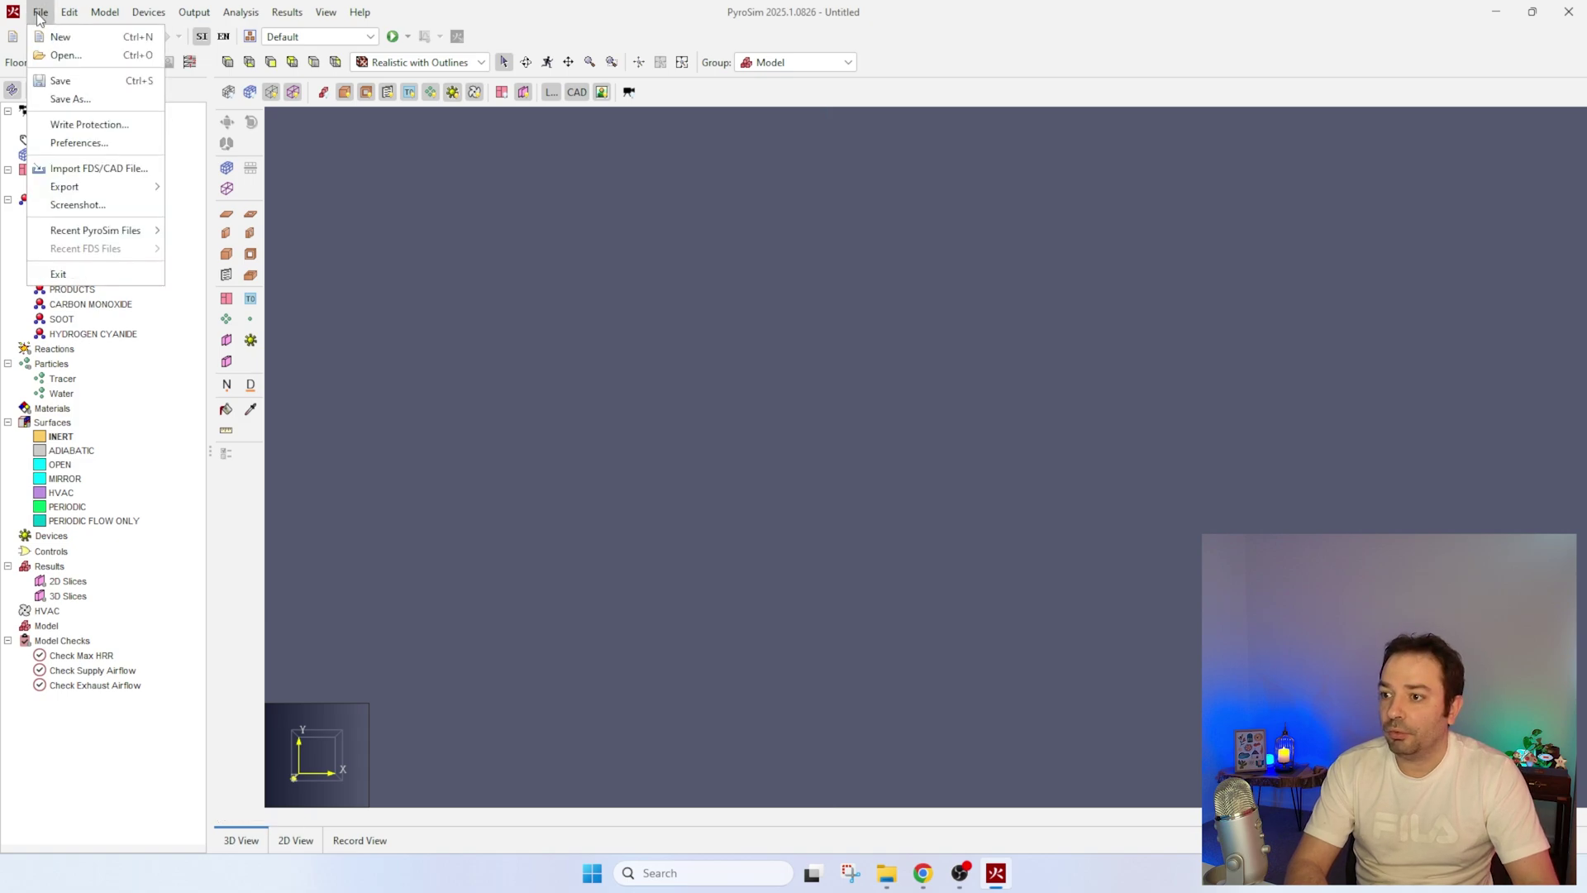
{"action": "left_click", "coordinate": [92, 168]}
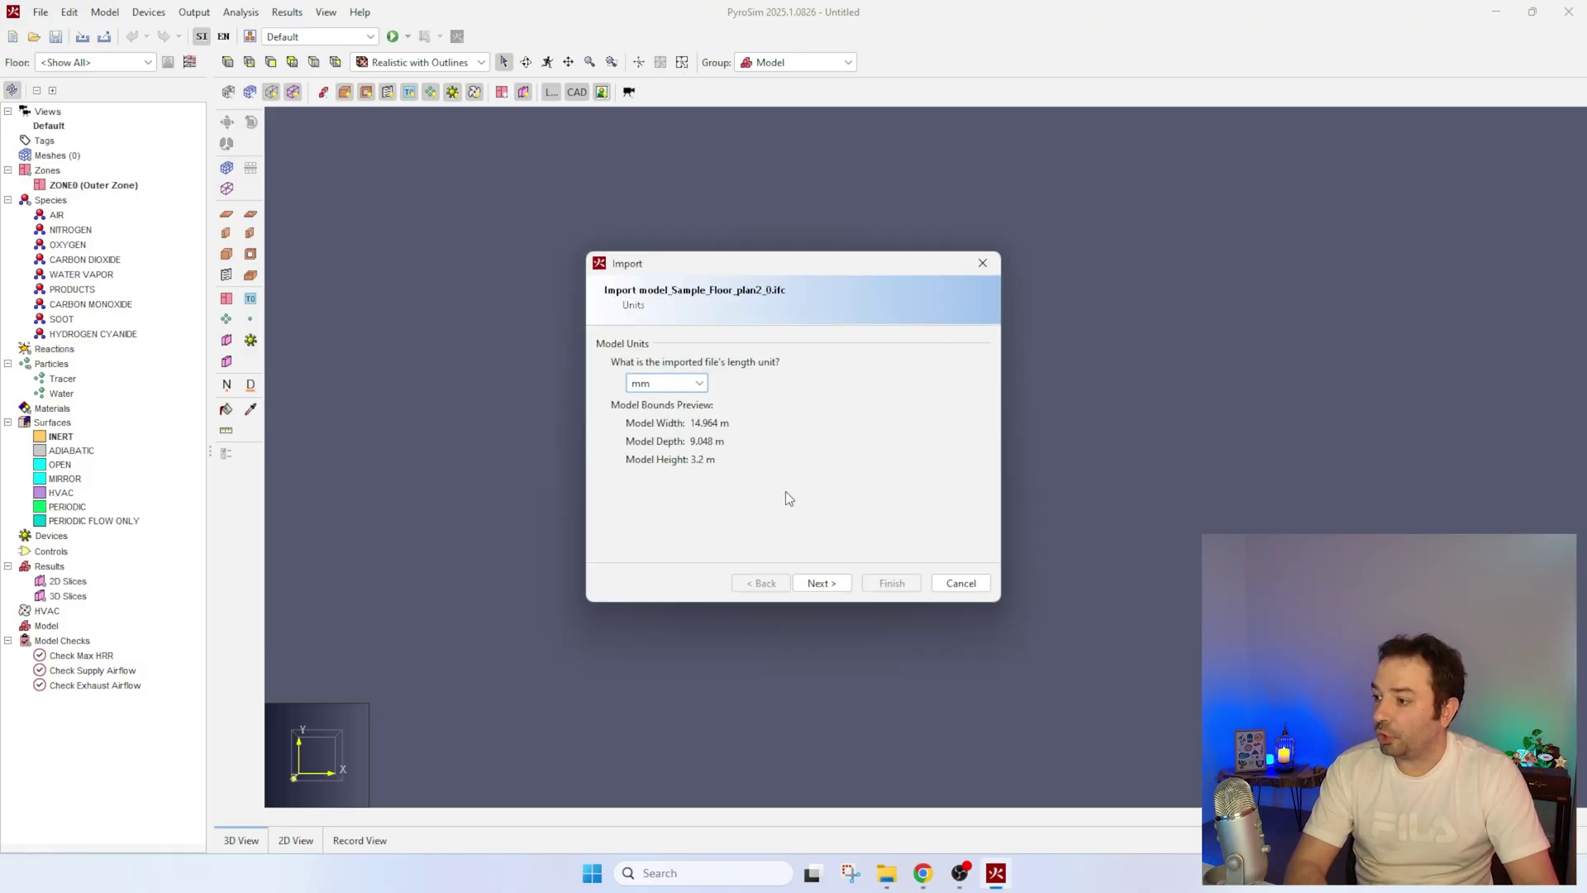
{"action": "left_click", "coordinate": [820, 584]}
{"action": "left_click", "coordinate": [820, 584]}
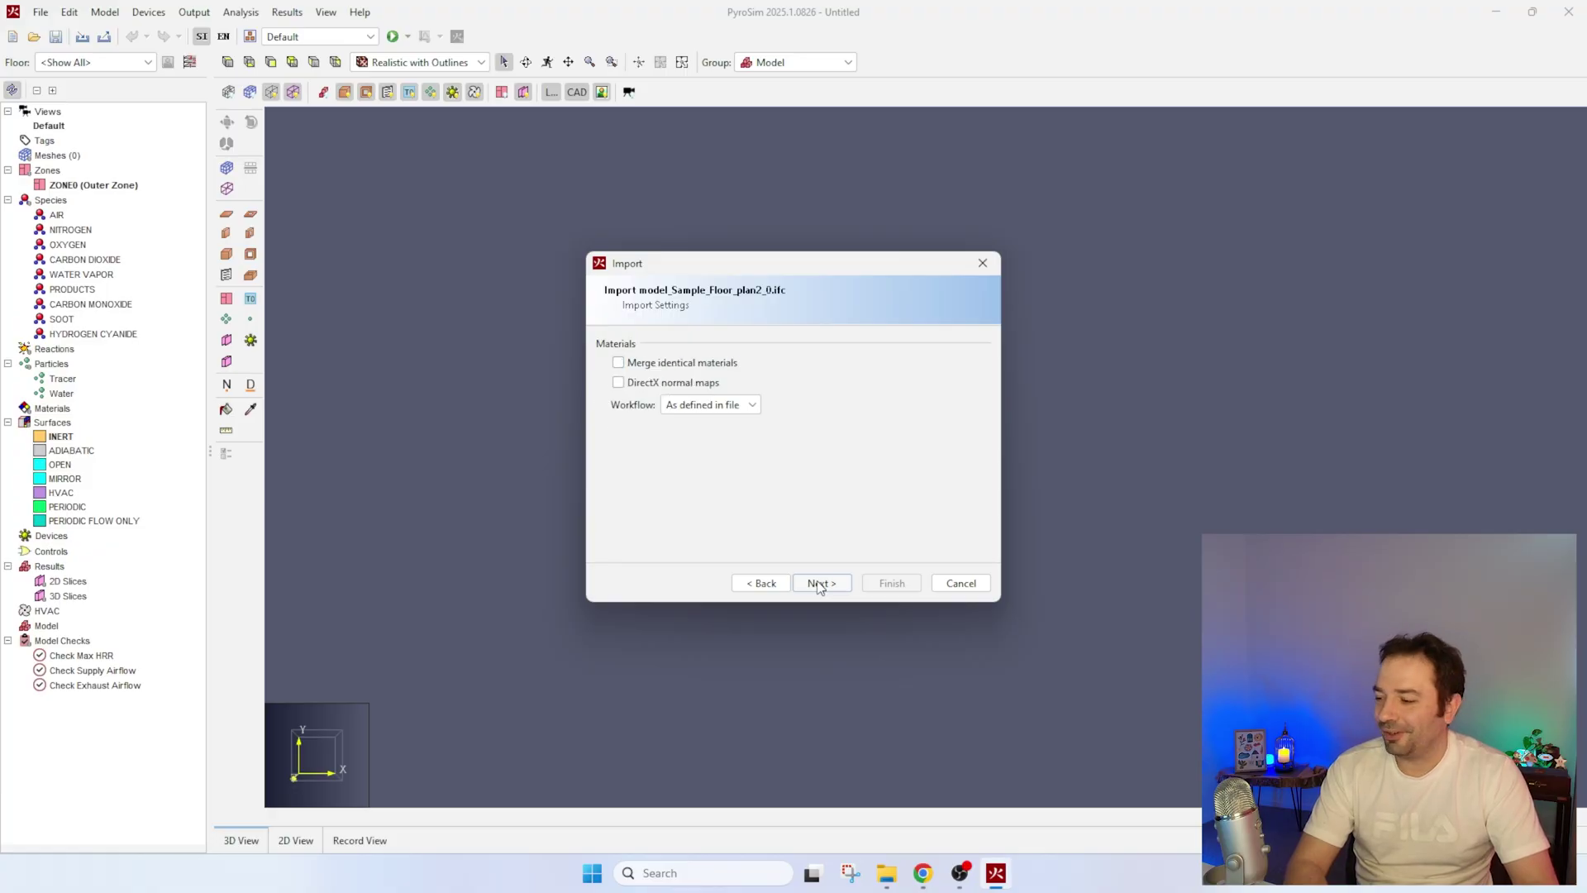
{"action": "left_click", "coordinate": [820, 584]}
{"action": "left_click", "coordinate": [906, 583]}
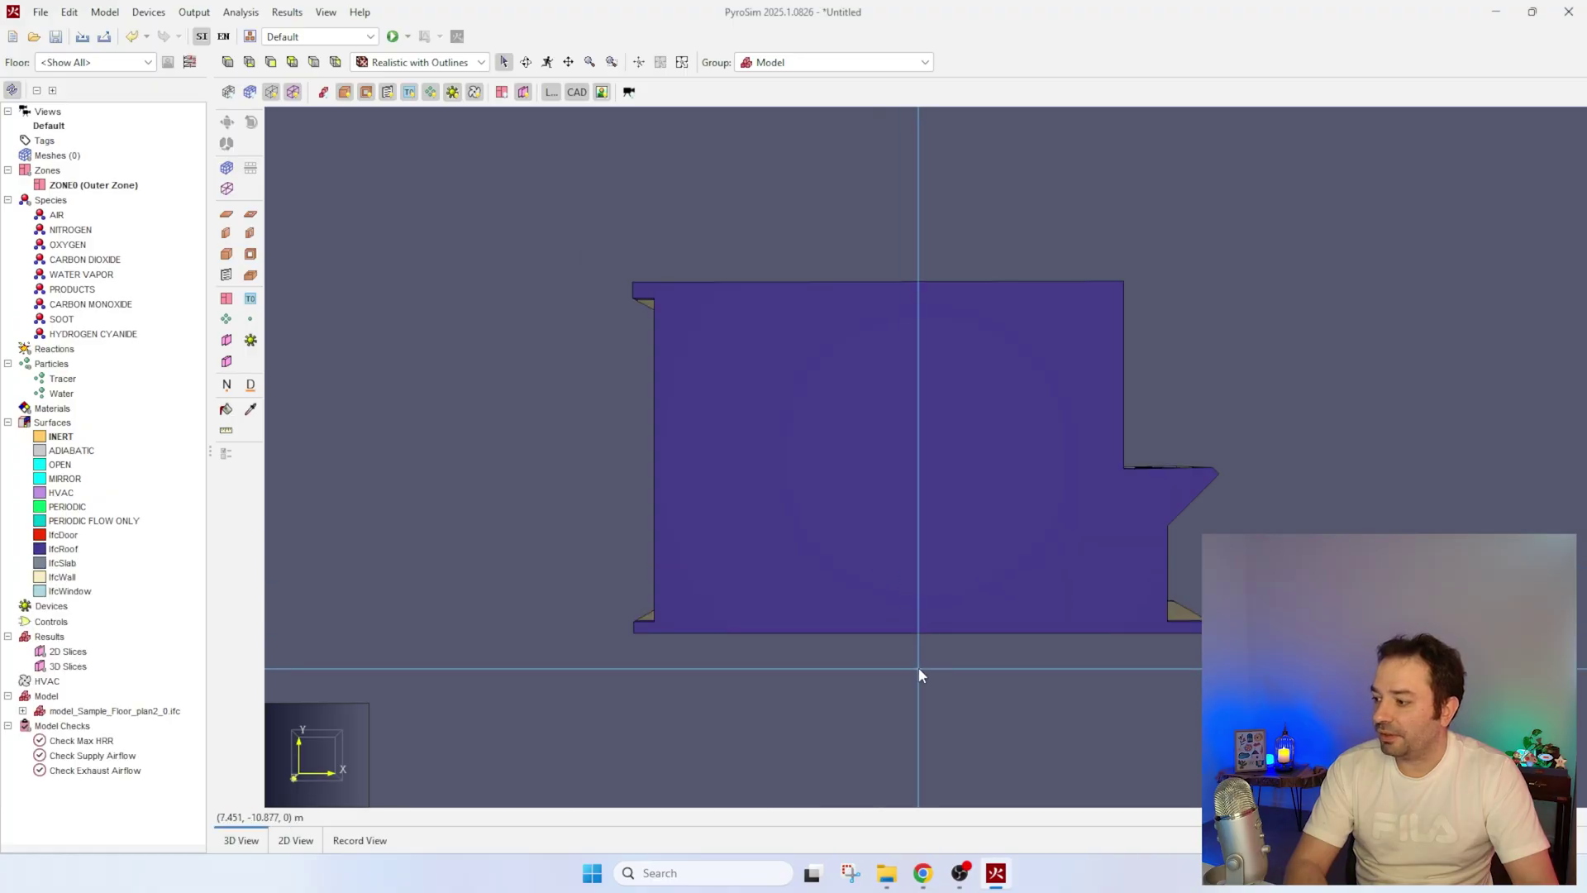
- Hide the imported model's roof slab and orbit to an oblique view of the rooms
{"action": "left_click_drag", "start_coordinate": [910, 716], "coordinate": [971, 471]}
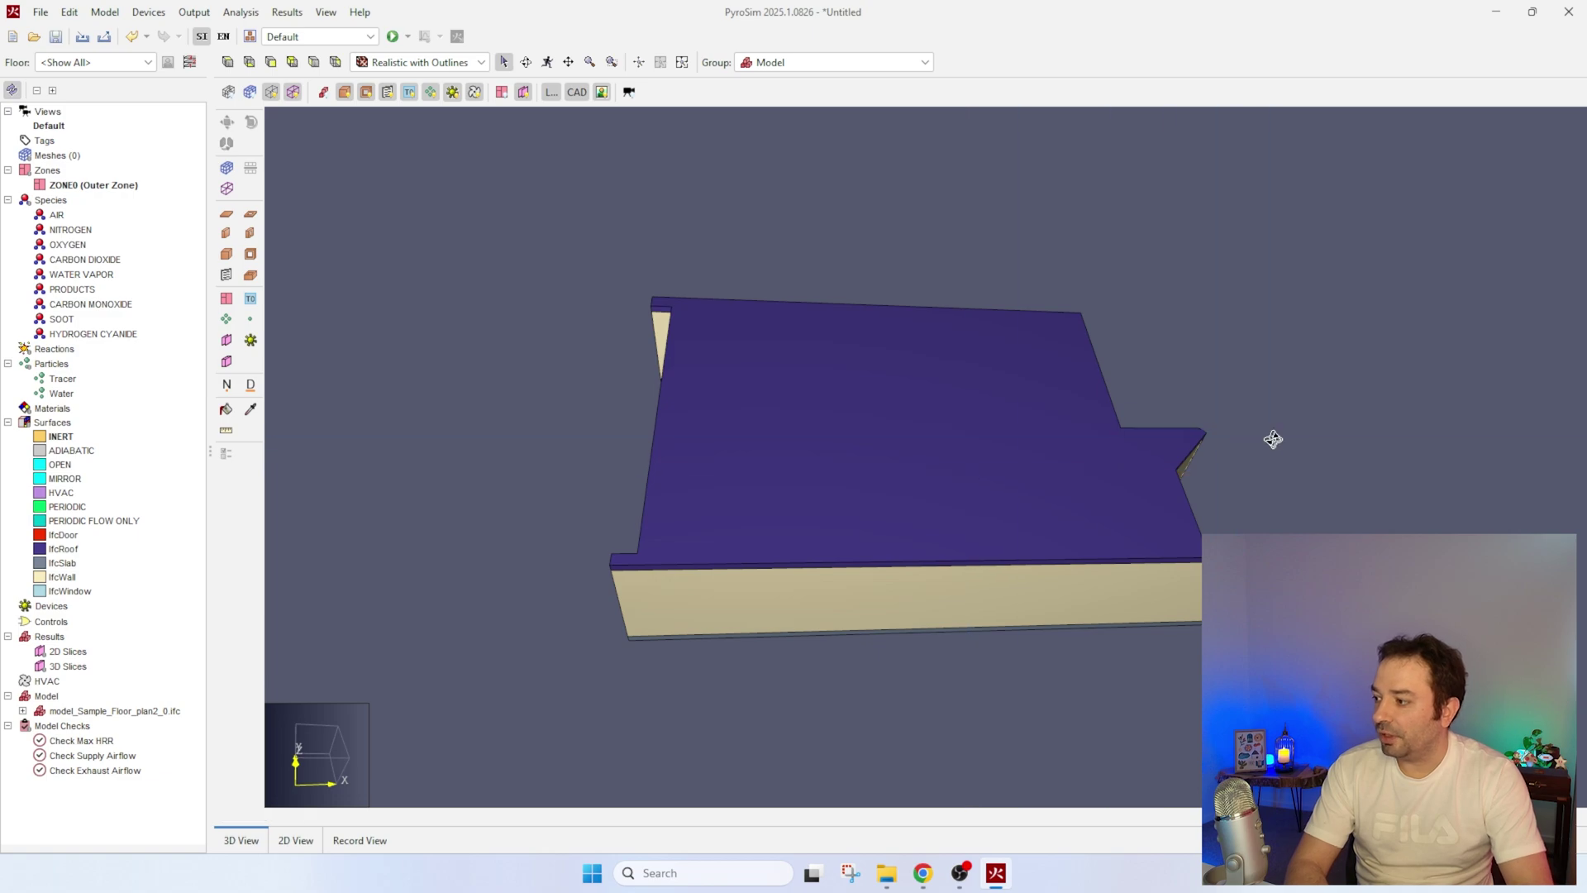
{"action": "left_click_drag", "start_coordinate": [1273, 439], "coordinate": [1240, 414]}
{"action": "left_click", "coordinate": [974, 491]}
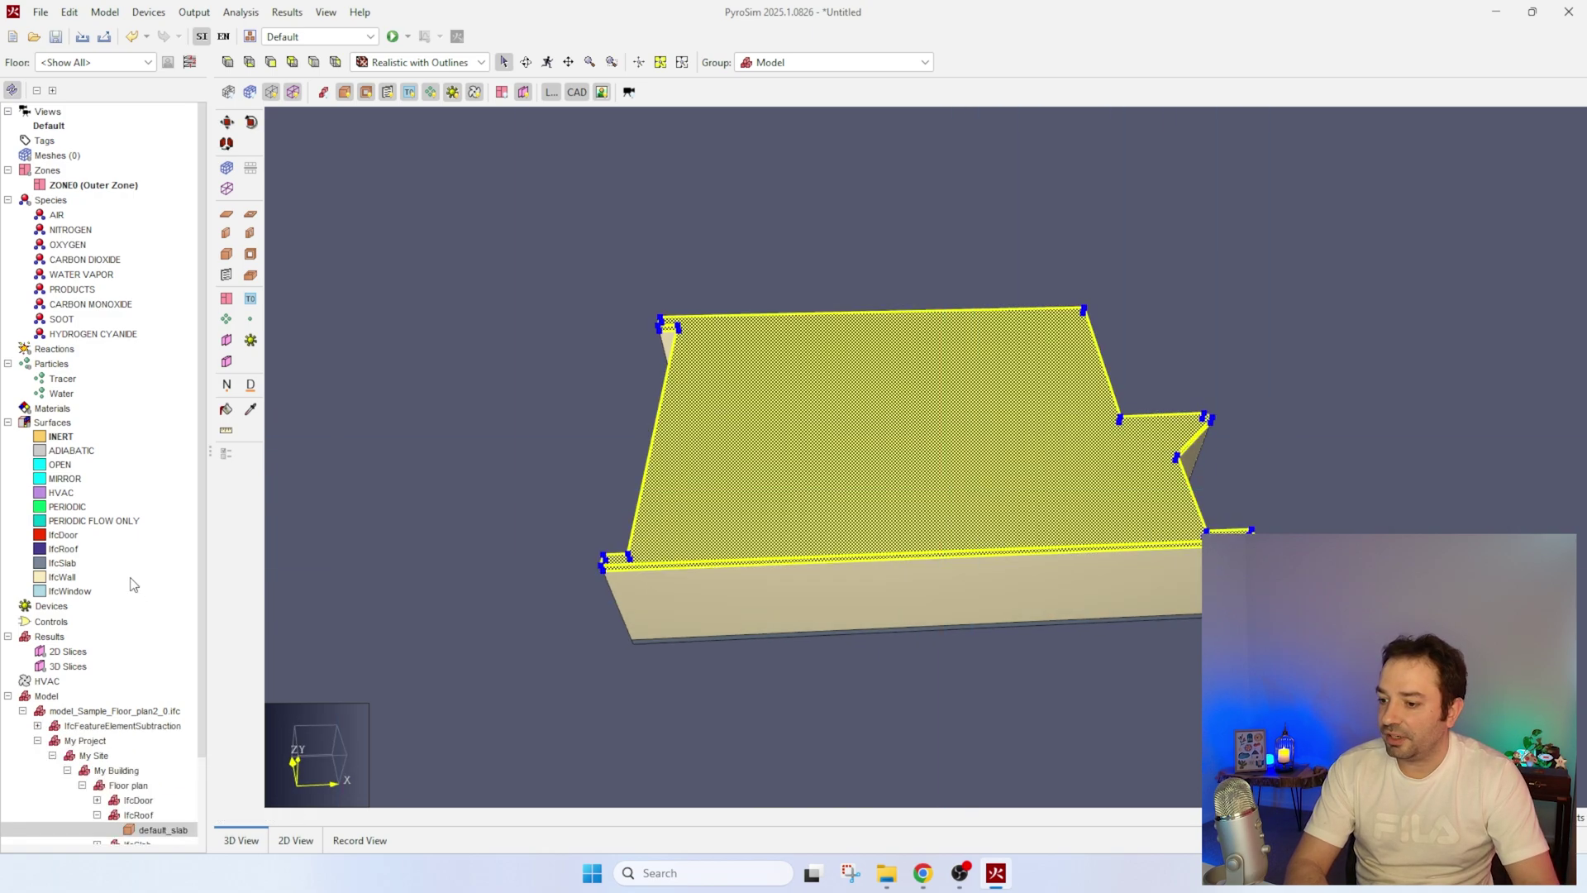
{"action": "right_click", "coordinate": [868, 501]}
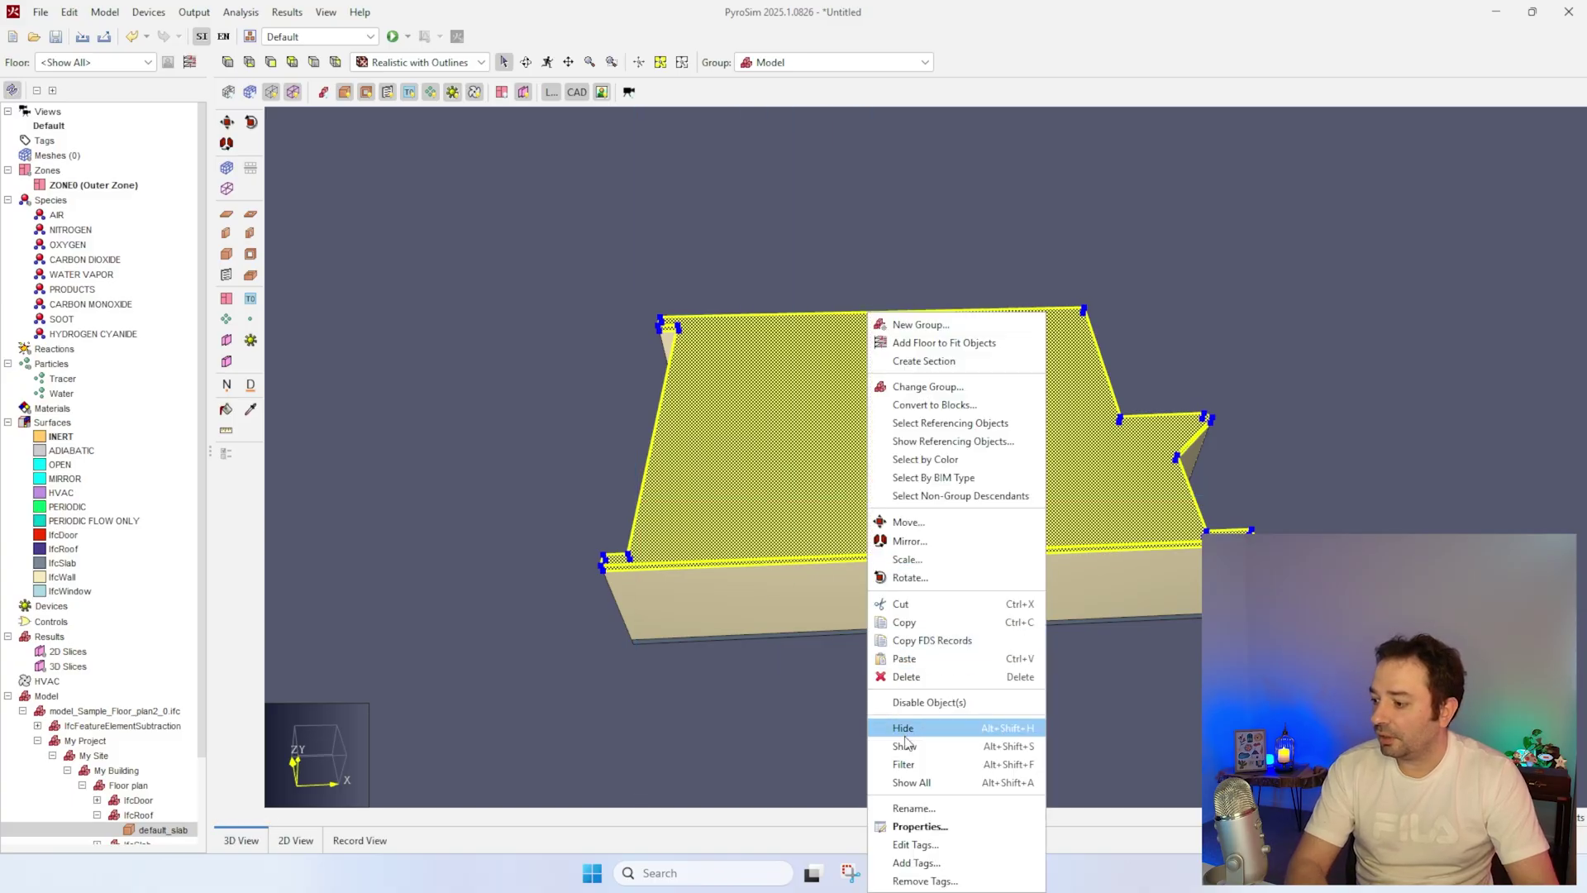
{"action": "left_click", "coordinate": [941, 726]}
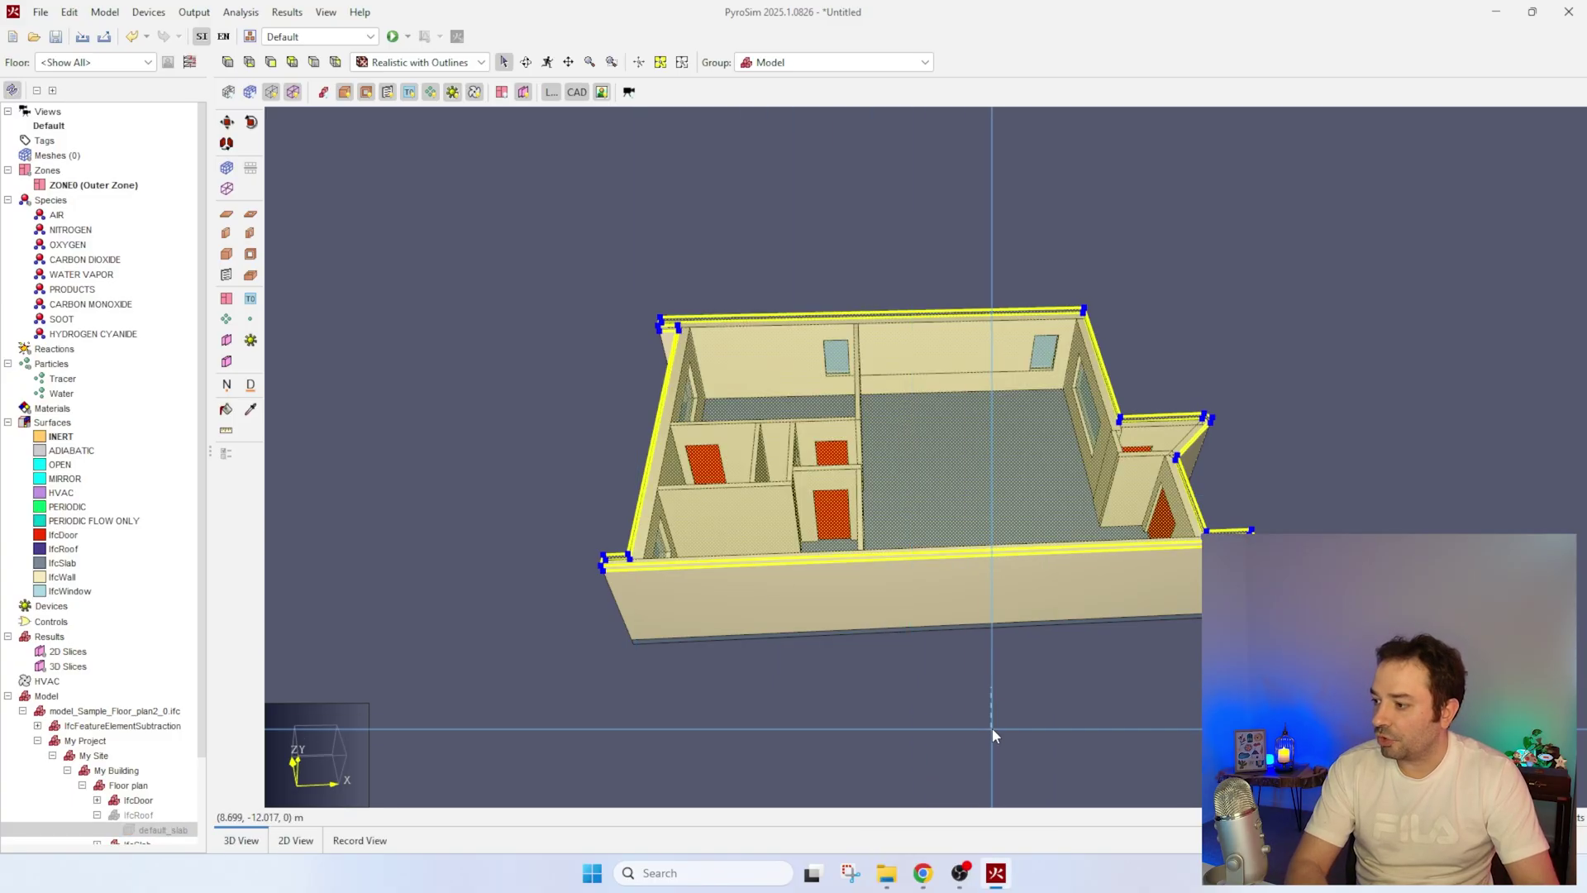
{"action": "left_click", "coordinate": [1001, 686]}
{"action": "left_click_drag", "start_coordinate": [996, 653], "coordinate": [978, 730]}
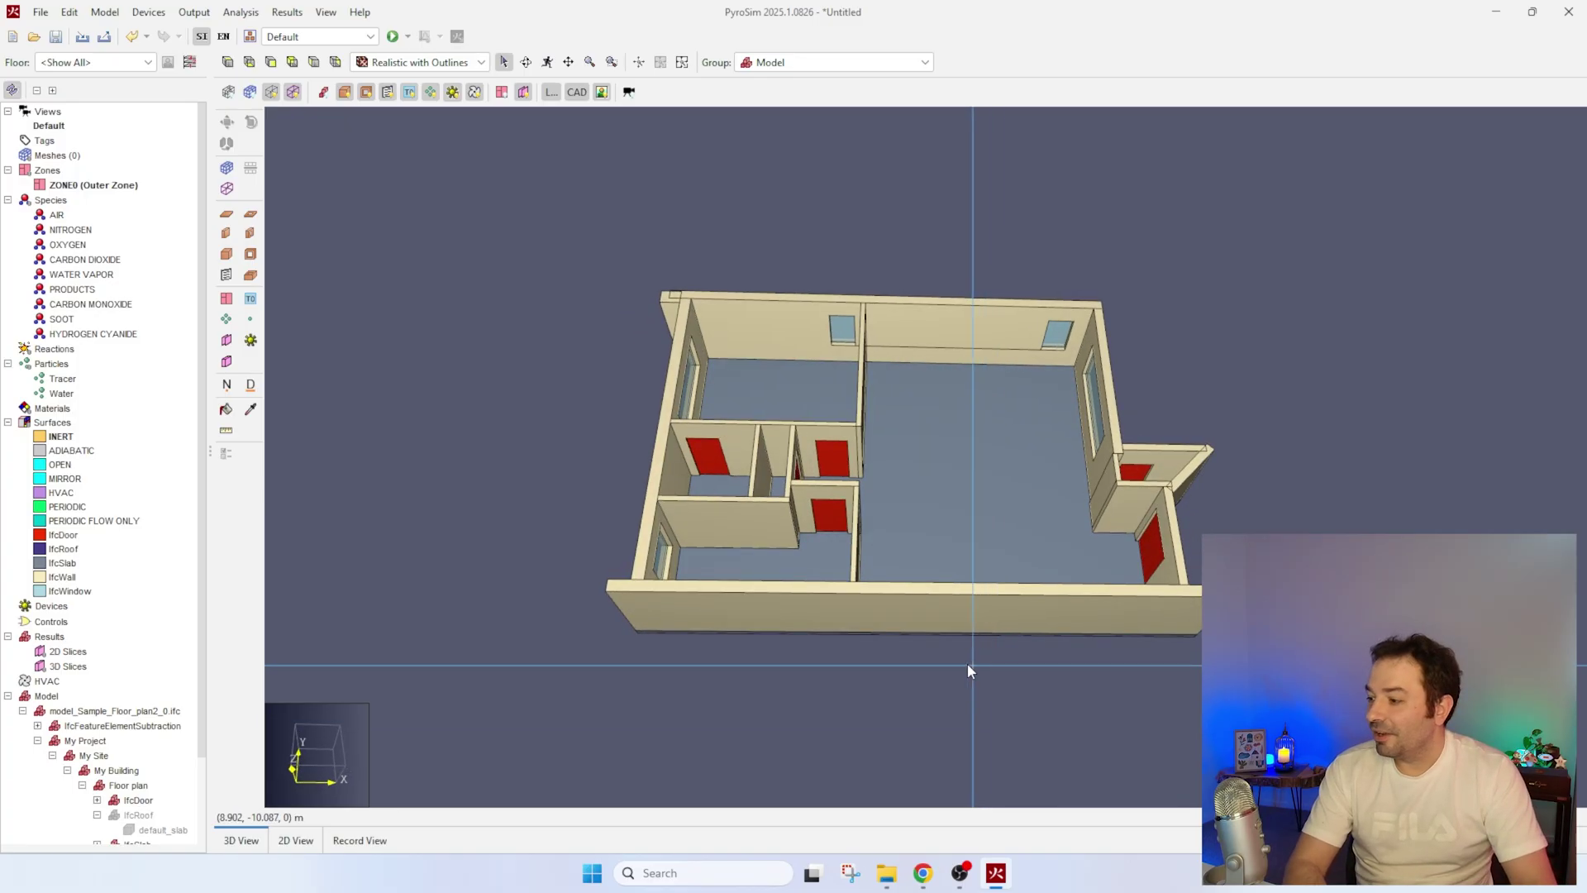
{"action": "left_click_drag", "start_coordinate": [904, 631], "coordinate": [928, 642]}
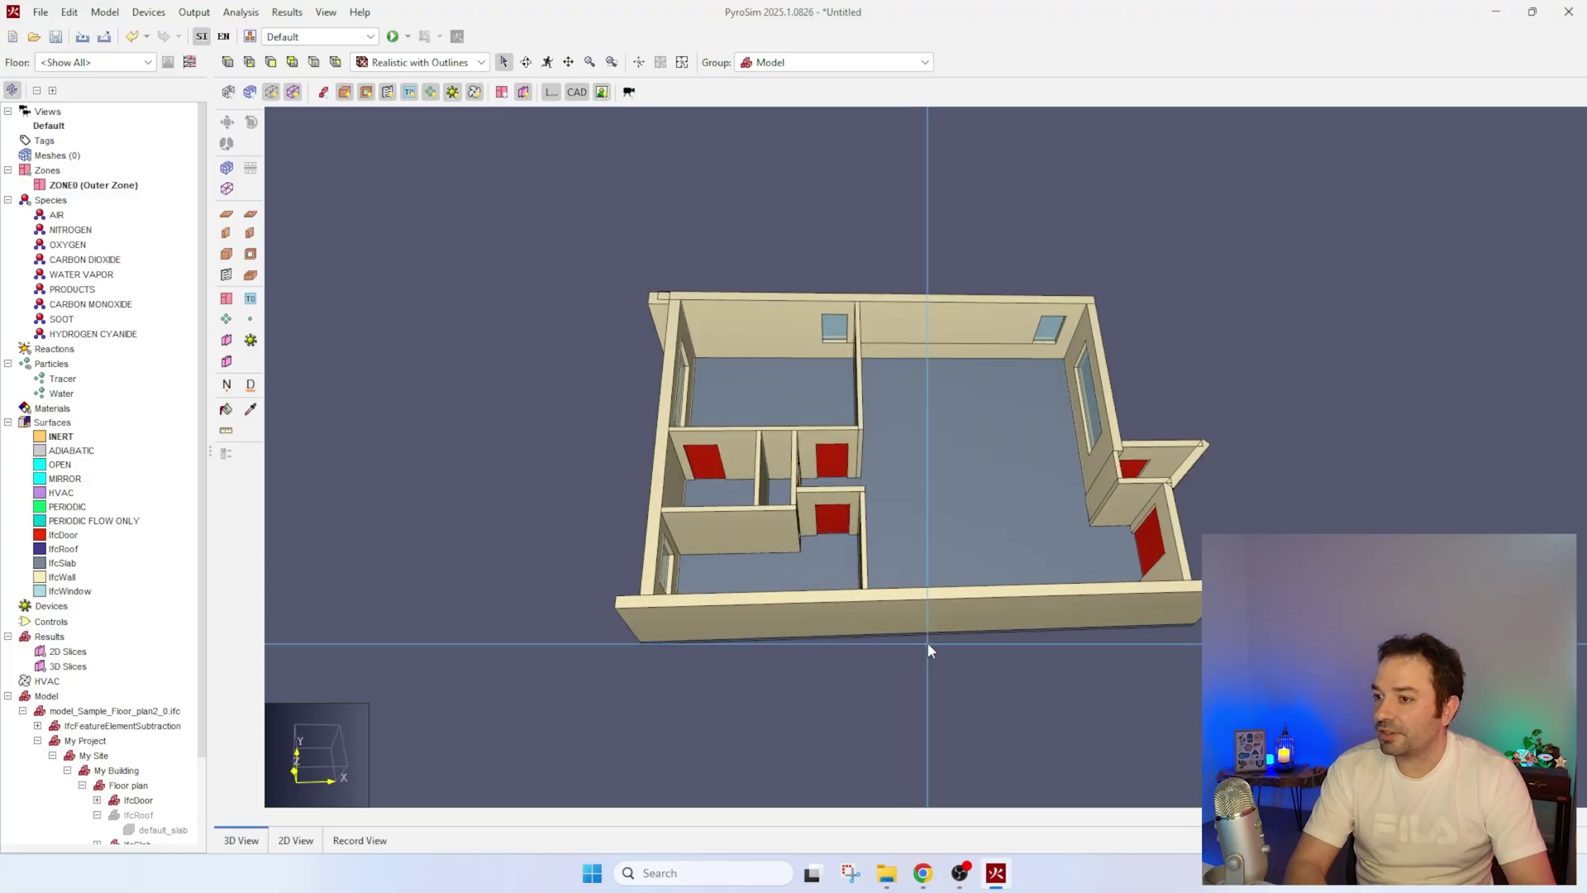
{"action": "left_click", "coordinate": [53, 158]}
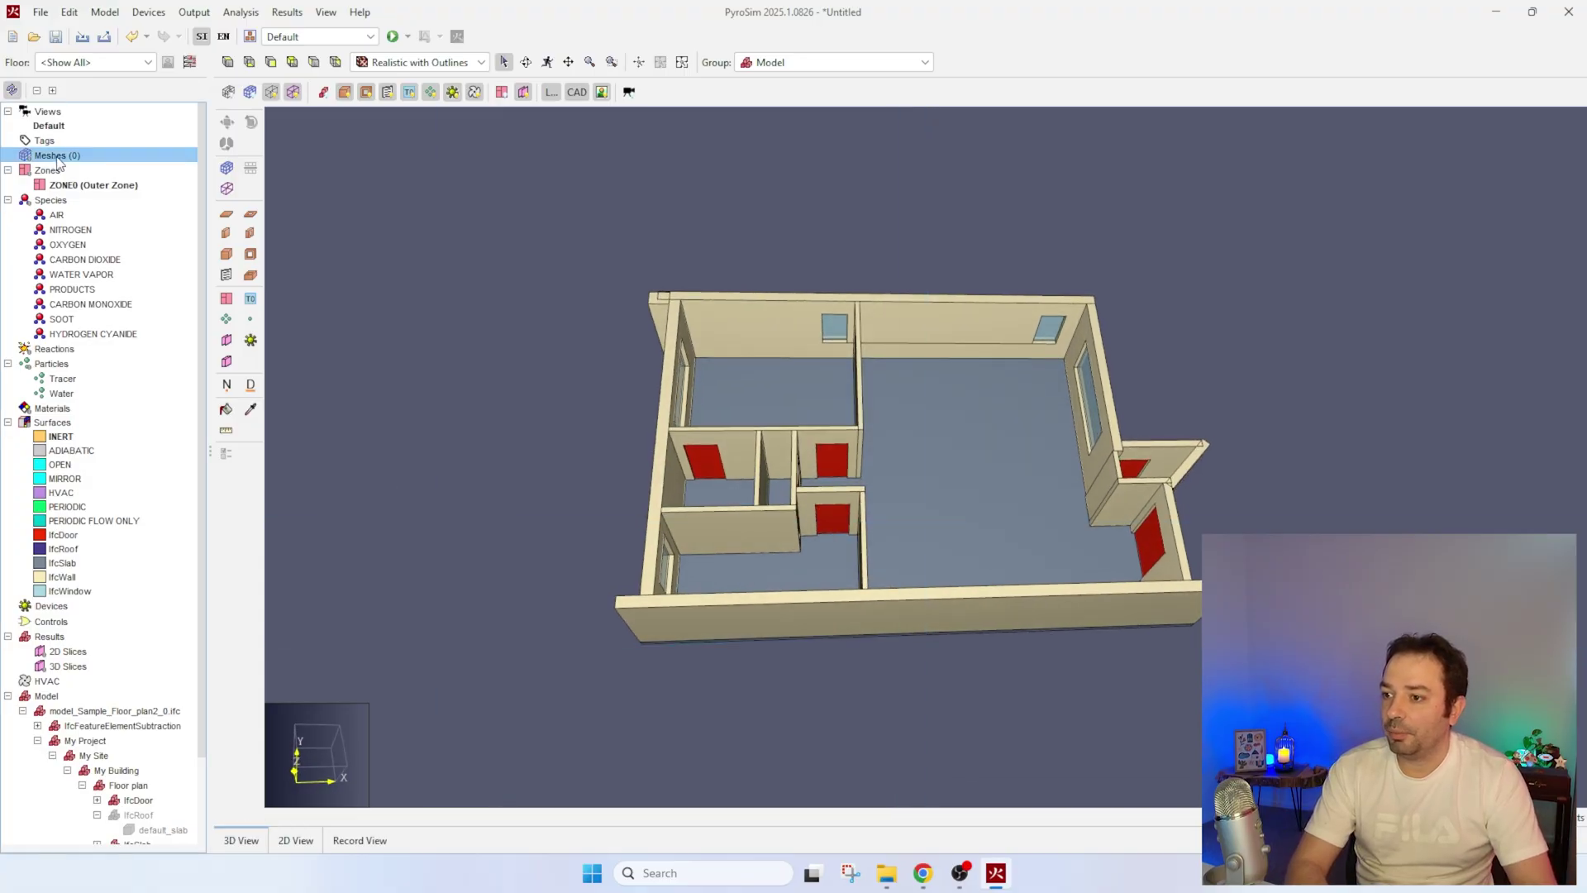
- Create Mesh01 with 80 × 50 × 20 cells of 0.2 m spanning the floor plan
{"action": "double_click", "coordinate": [54, 157]}
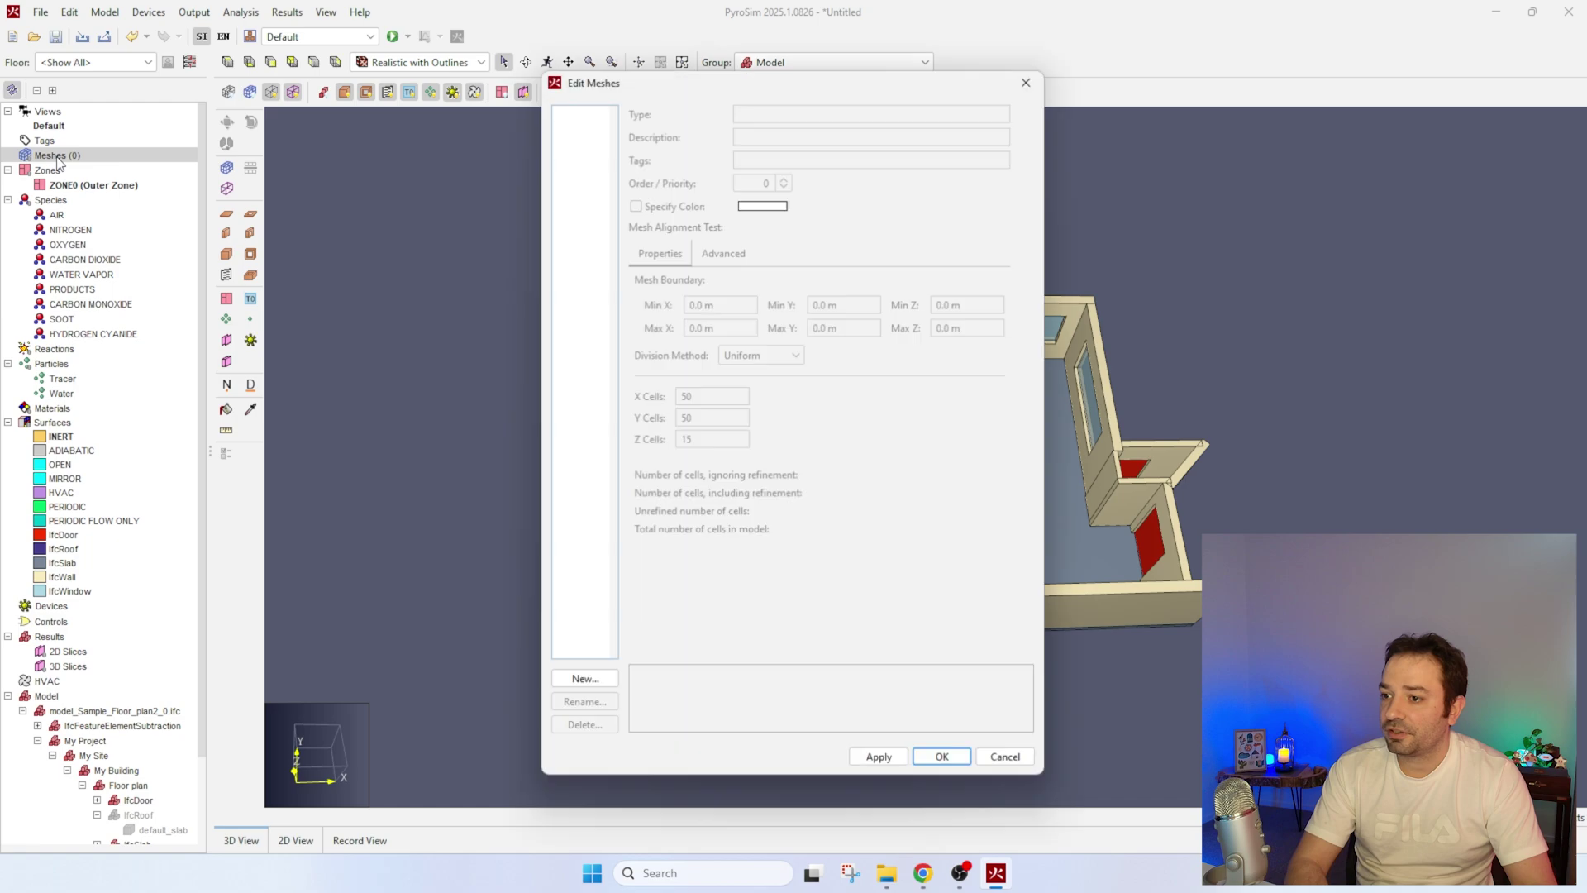
{"action": "left_click", "coordinate": [602, 680]}
{"action": "left_click", "coordinate": [765, 455]}
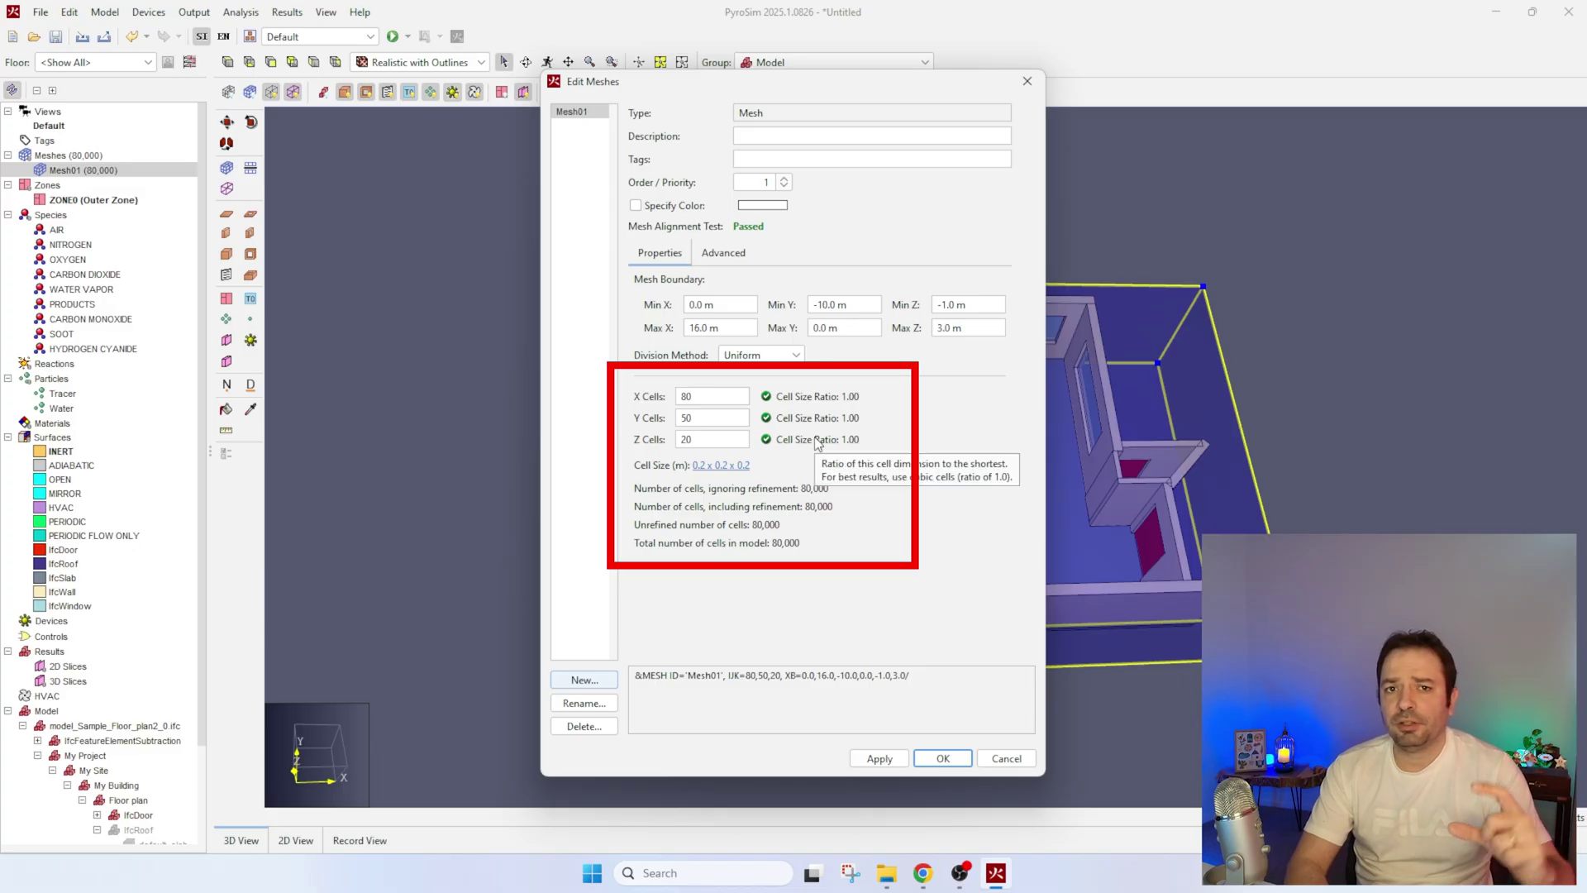
{"action": "left_click", "coordinate": [939, 758]}
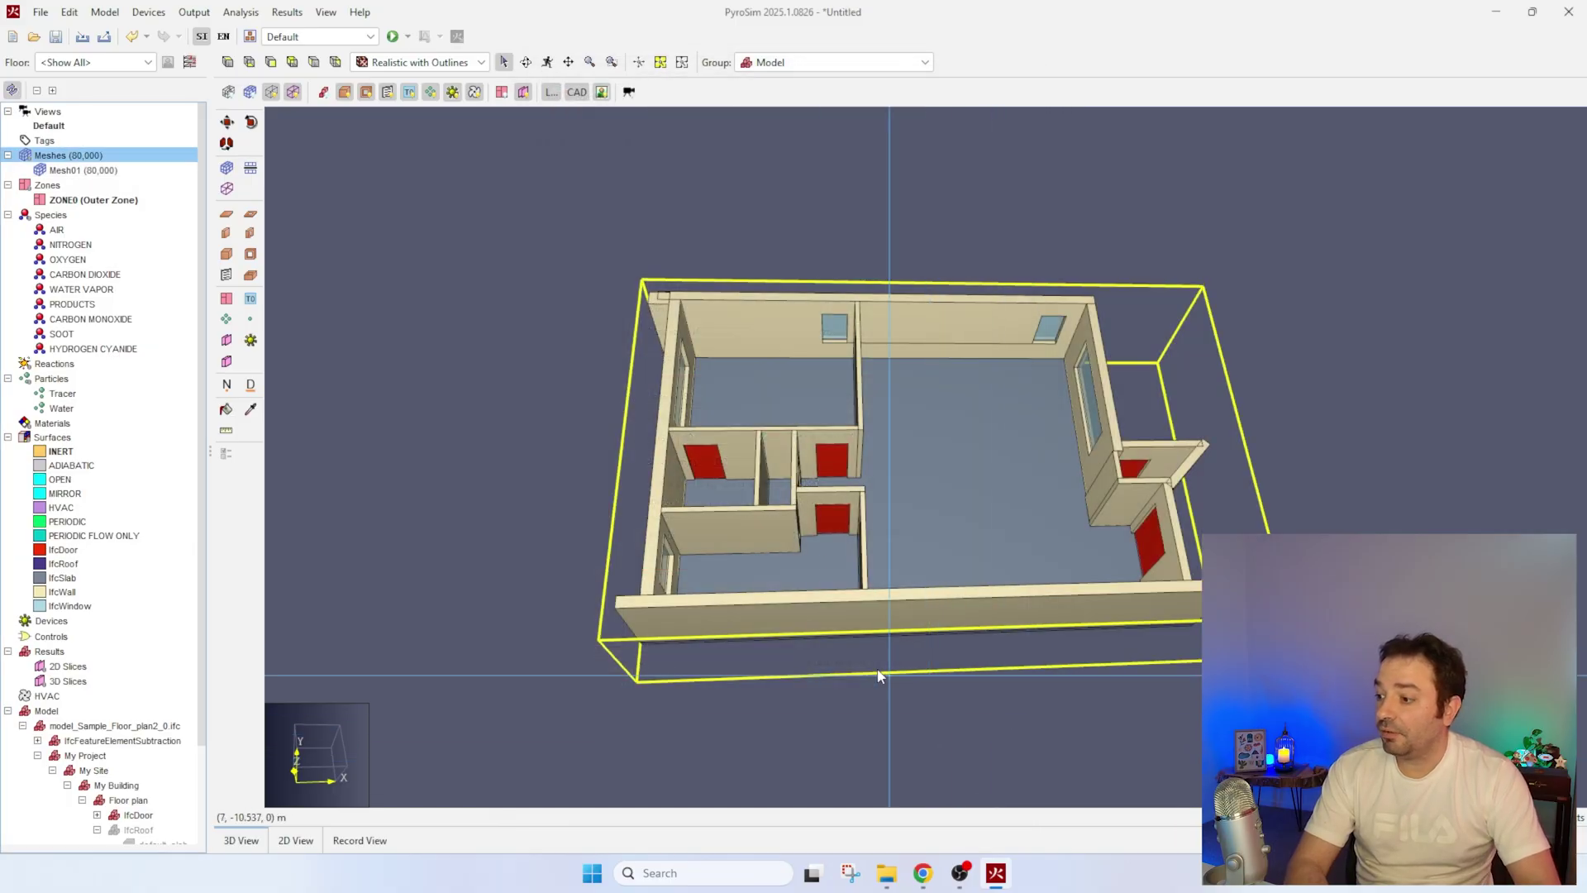
- Run FDS, saving as untitled.psm and ignoring the ambient pressure and end time warnings
{"action": "left_click", "coordinate": [489, 556]}
{"action": "mouse_move", "coordinate": [839, 723]}
{"action": "left_mouse_down"}
{"action": "mouse_move", "coordinate": [801, 694]}
{"action": "mouse_move", "coordinate": [851, 705]}
{"action": "mouse_move", "coordinate": [864, 735]}
{"action": "left_mouse_up"}
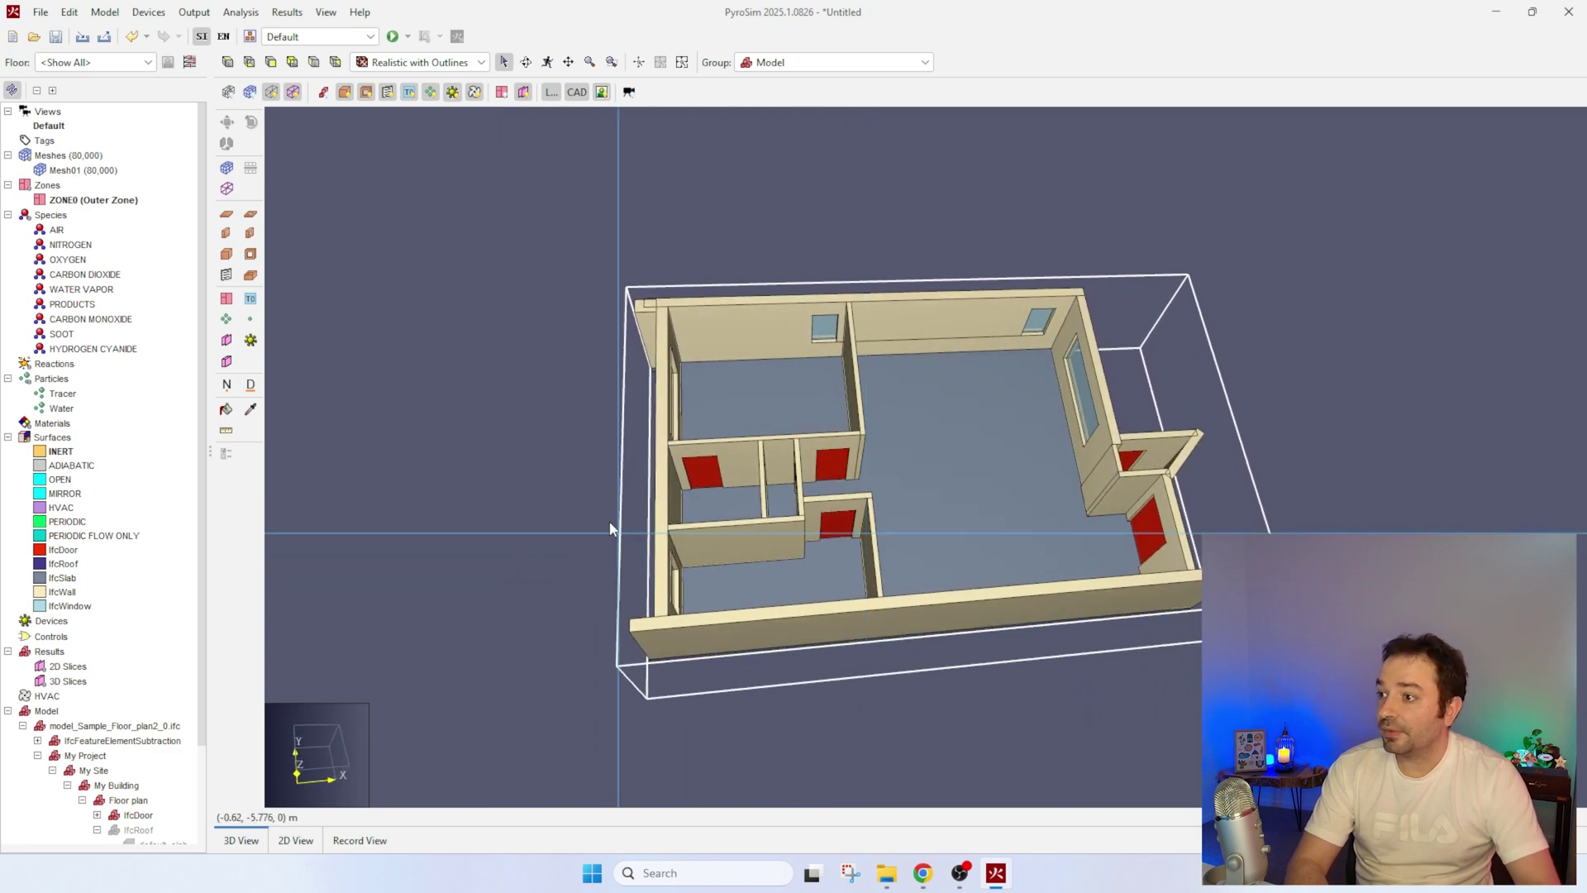
{"action": "left_click", "coordinate": [393, 39]}
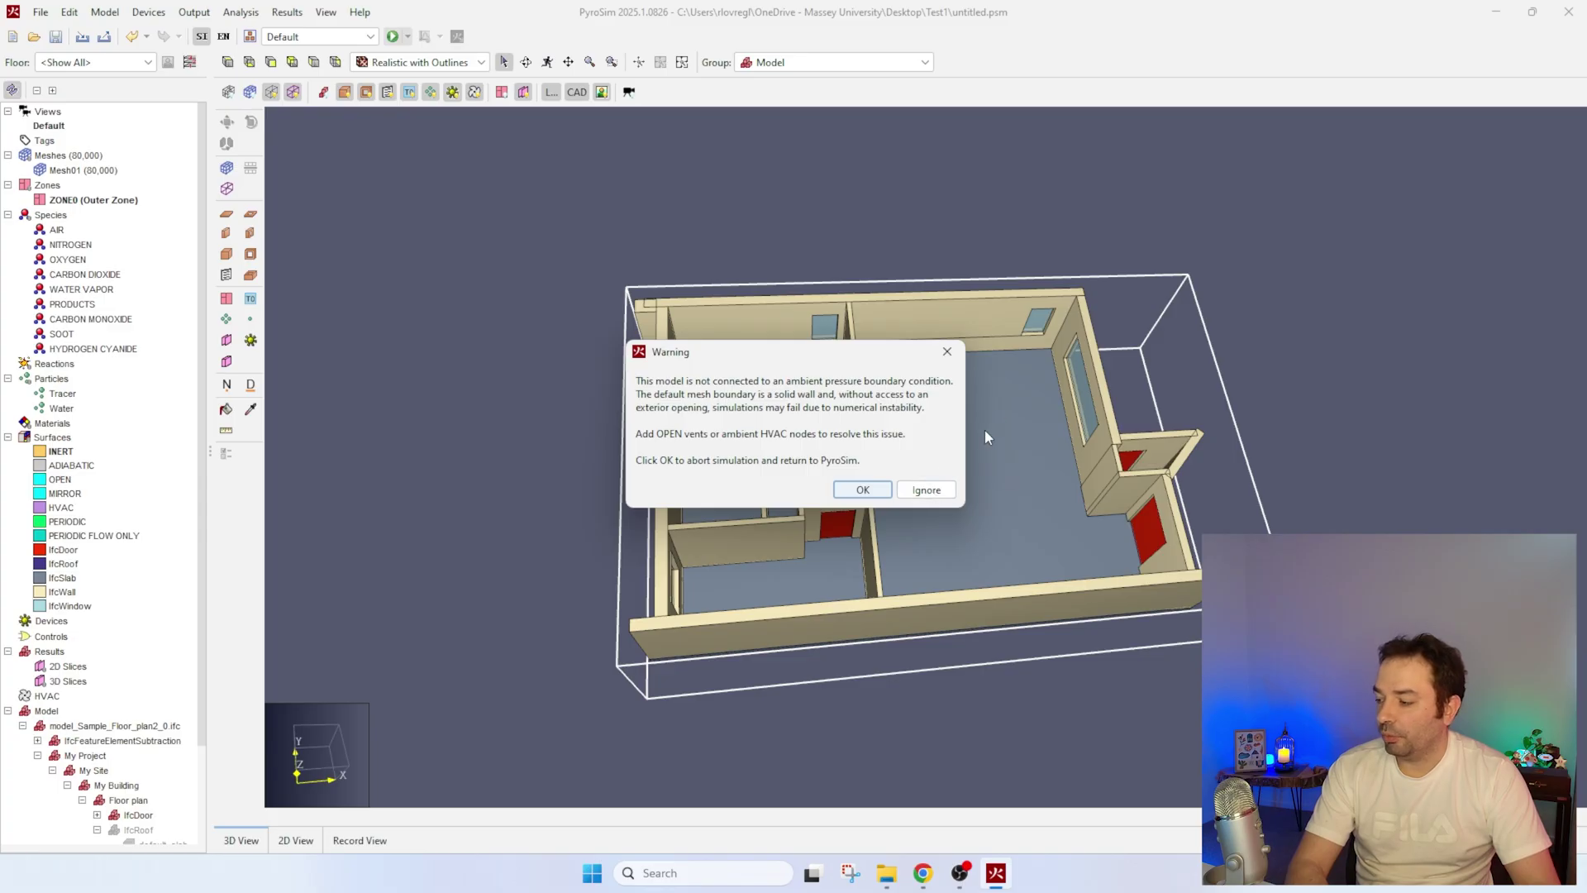
{"action": "left_click", "coordinate": [927, 491]}
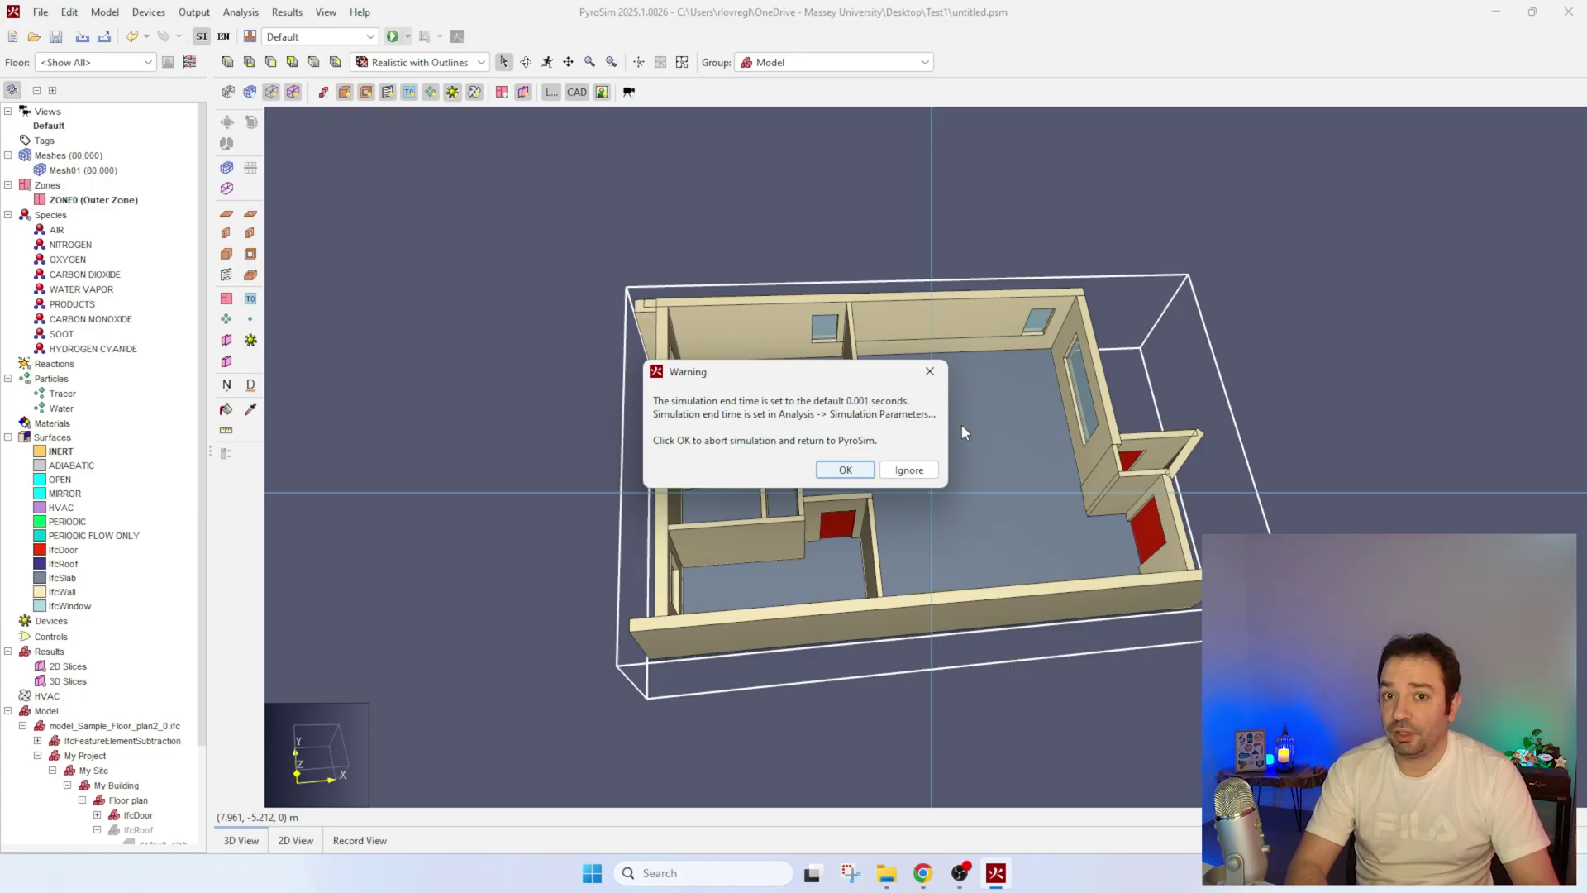
{"action": "left_click", "coordinate": [919, 473]}
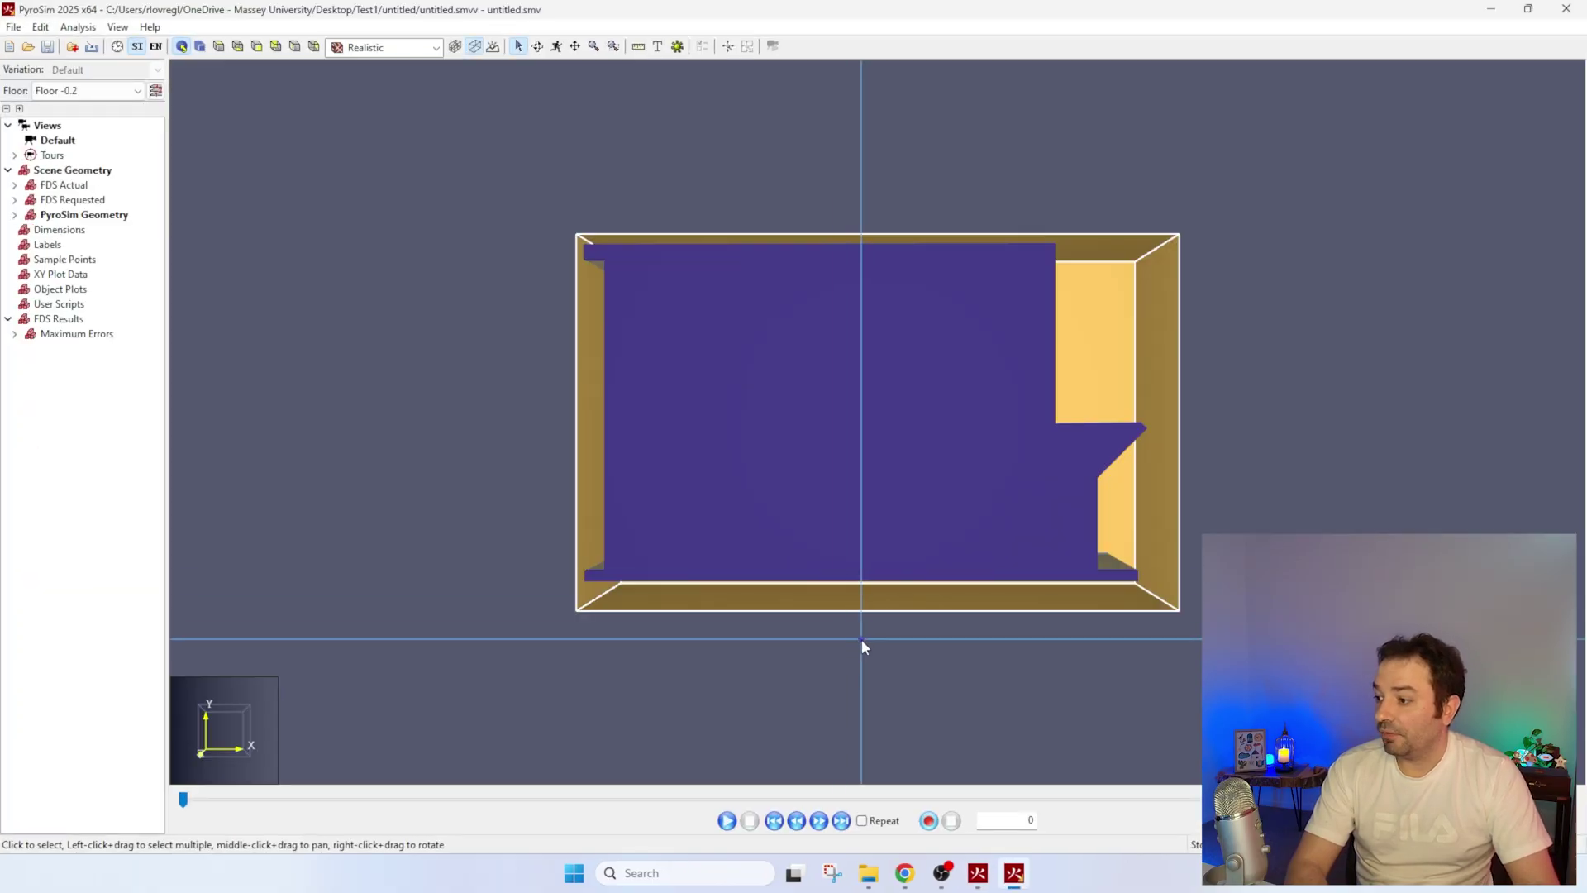
- Hide the roof slab in the results viewer and orbit to an overhead view
{"action": "left_click_drag", "start_coordinate": [879, 641], "coordinate": [893, 389]}
{"action": "left_click", "coordinate": [870, 390]}
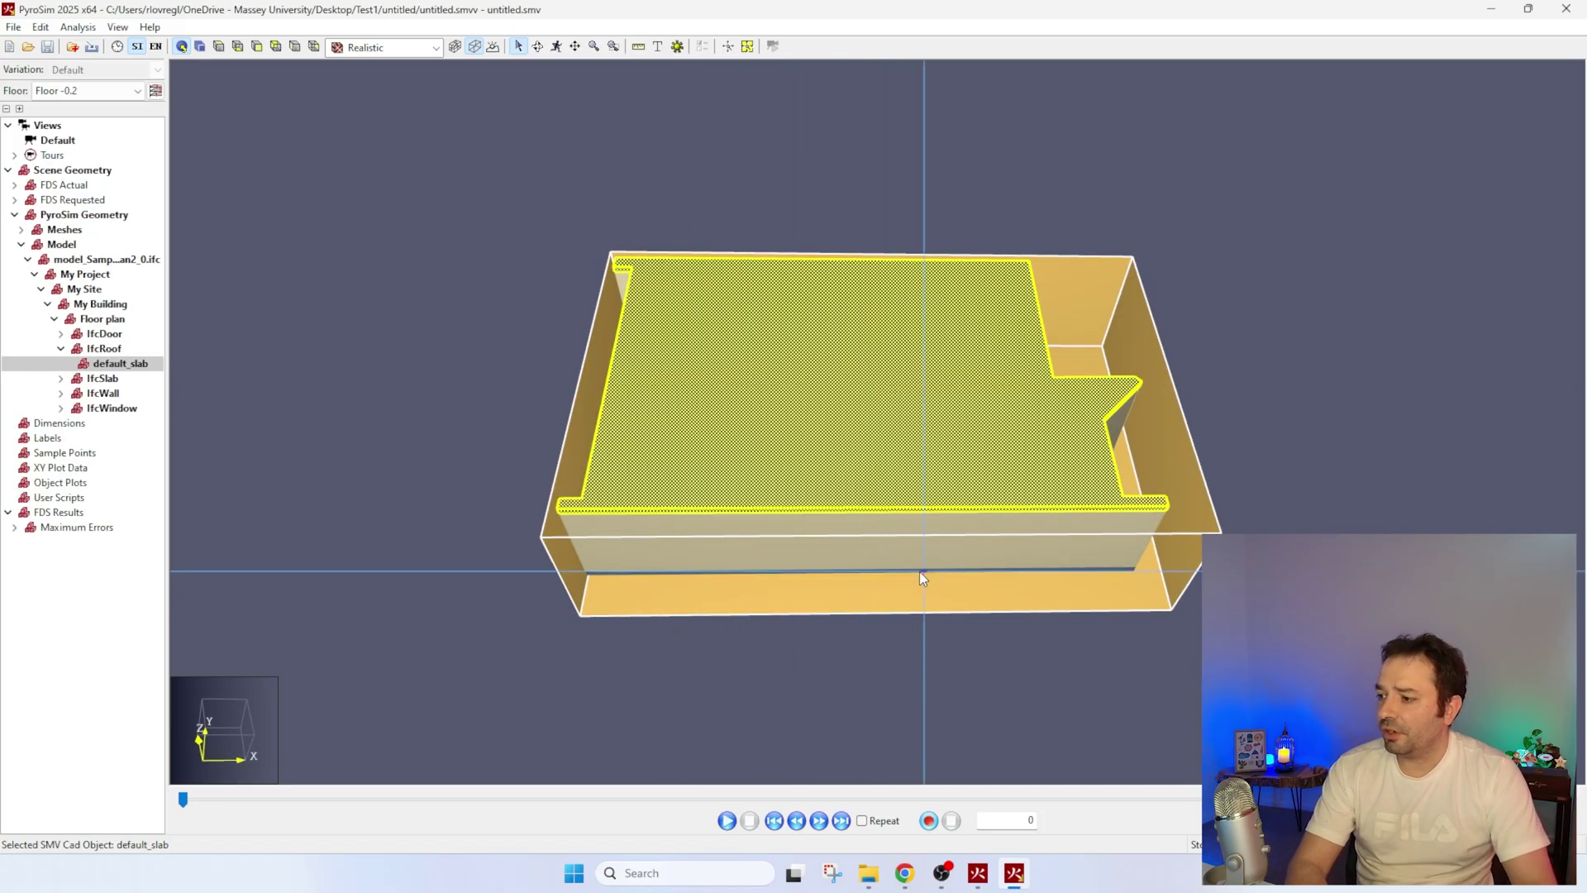
{"action": "right_click", "coordinate": [824, 423]}
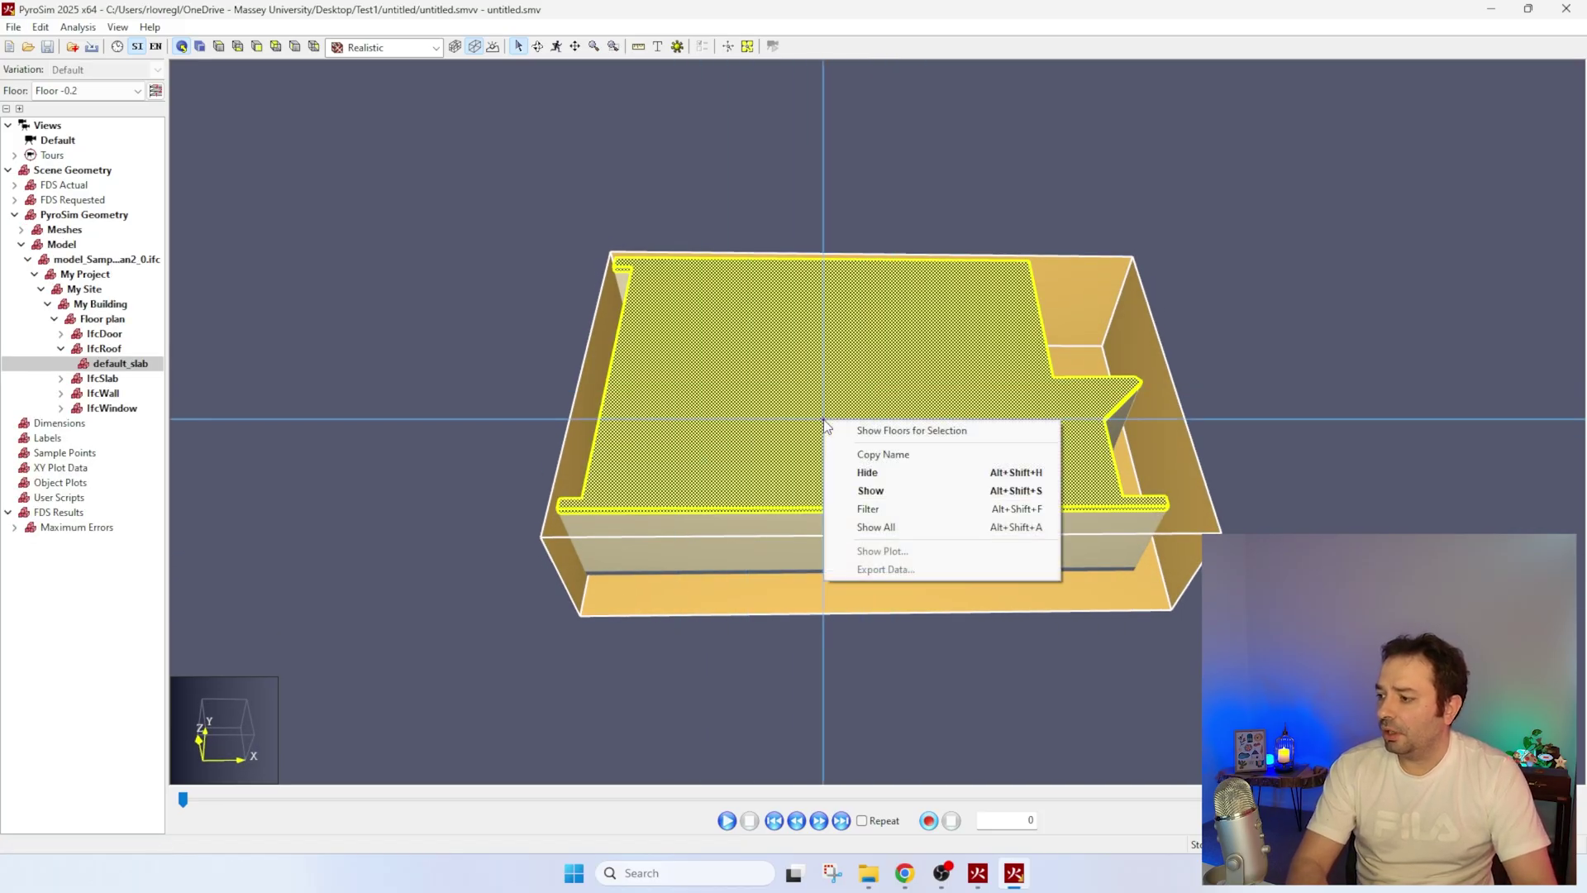
{"action": "left_click", "coordinate": [868, 471]}
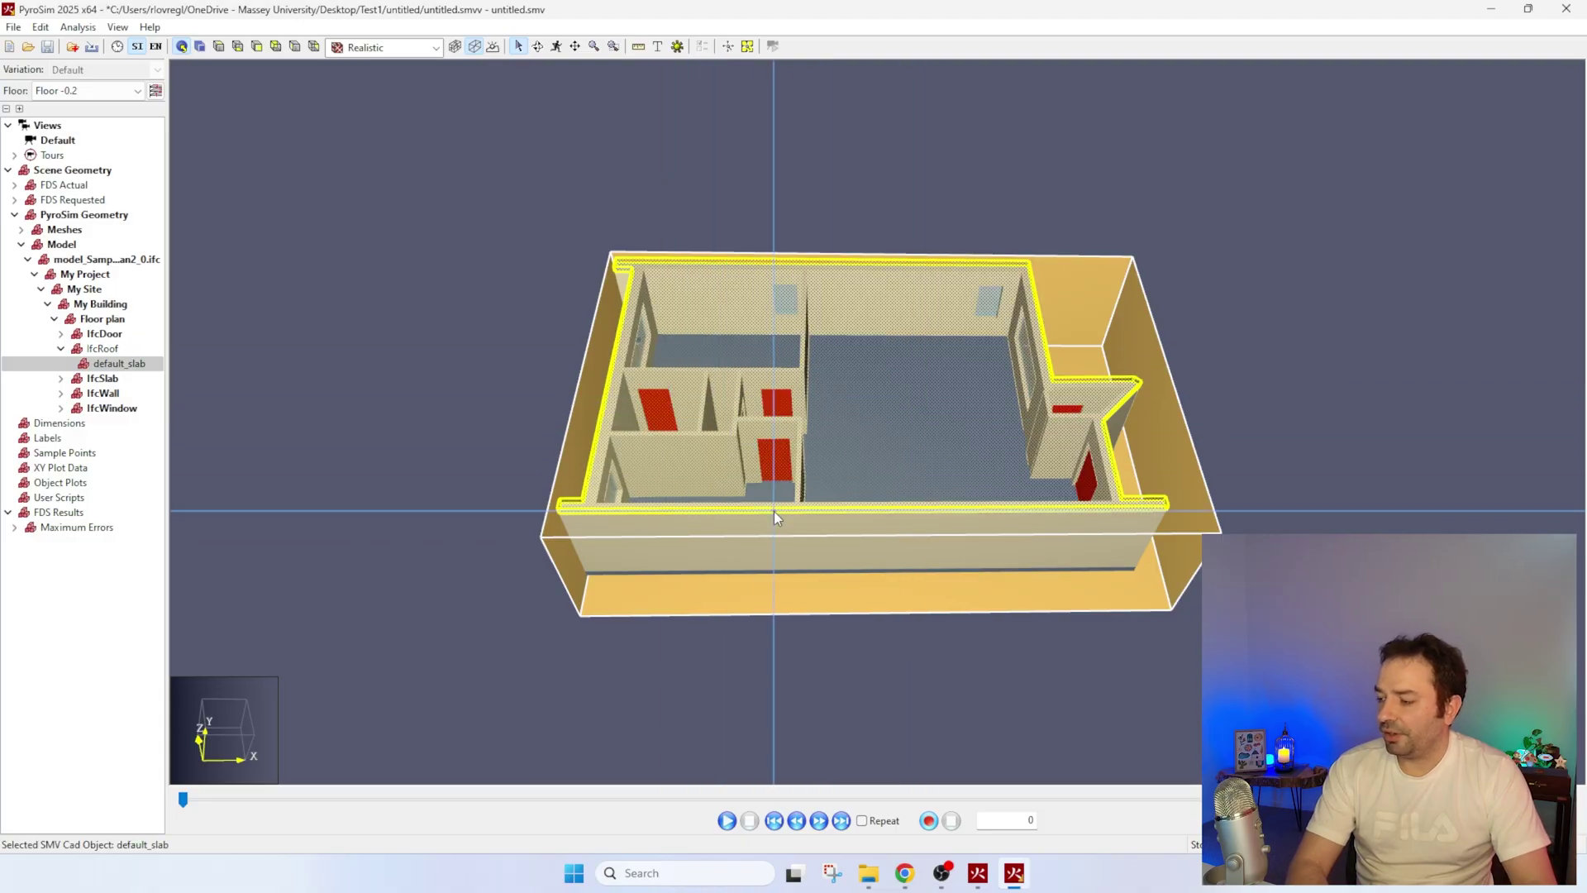
{"action": "left_click", "coordinate": [468, 638]}
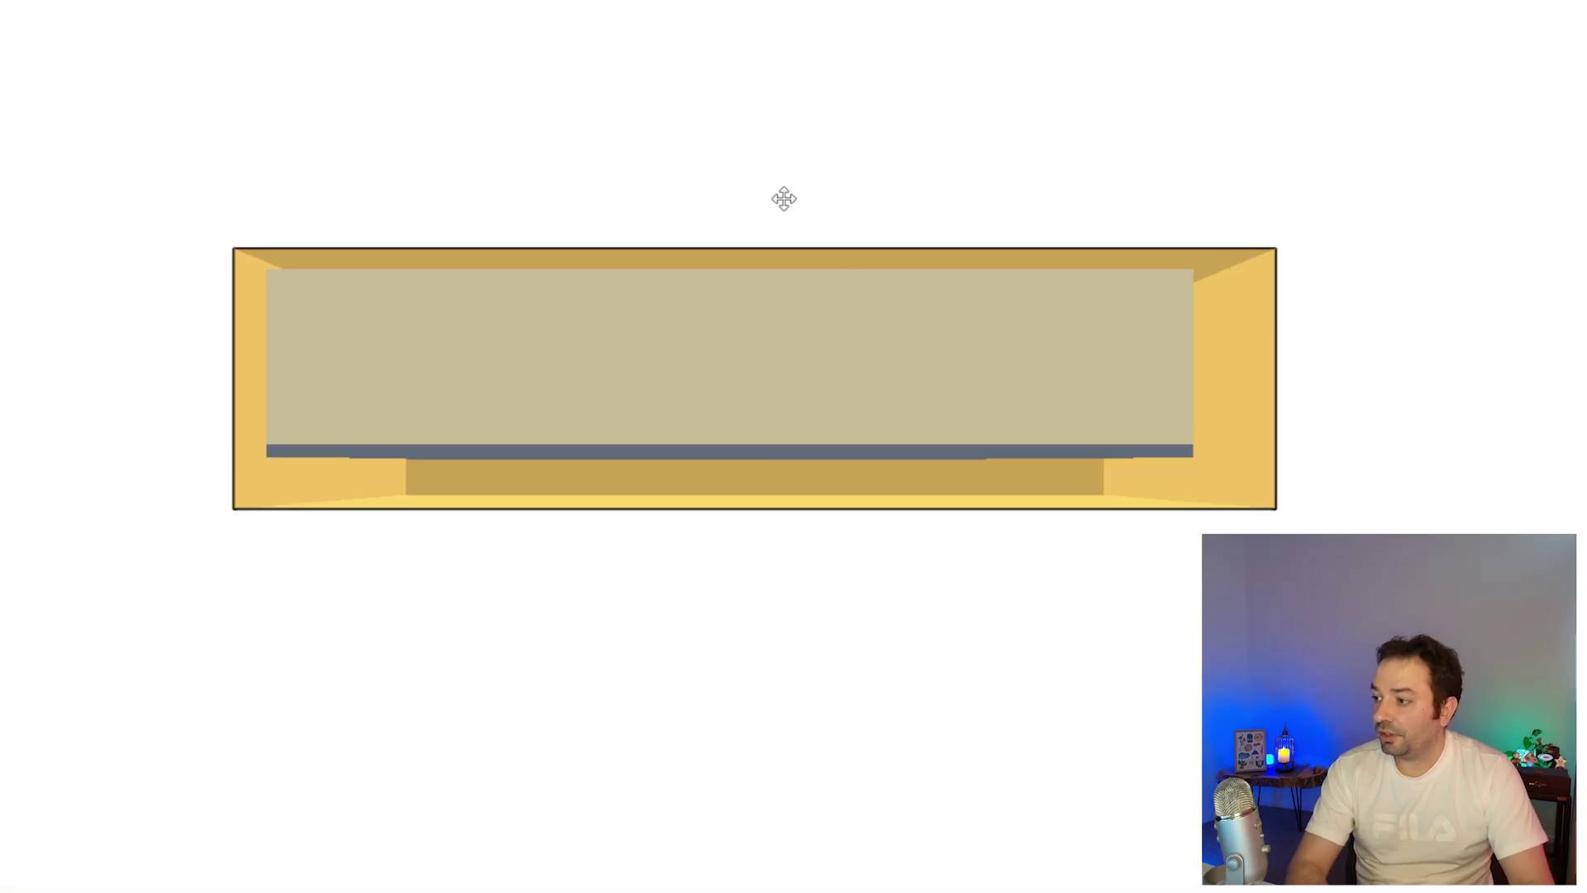
{"action": "left_click_drag", "start_coordinate": [783, 199], "coordinate": [810, 338]}
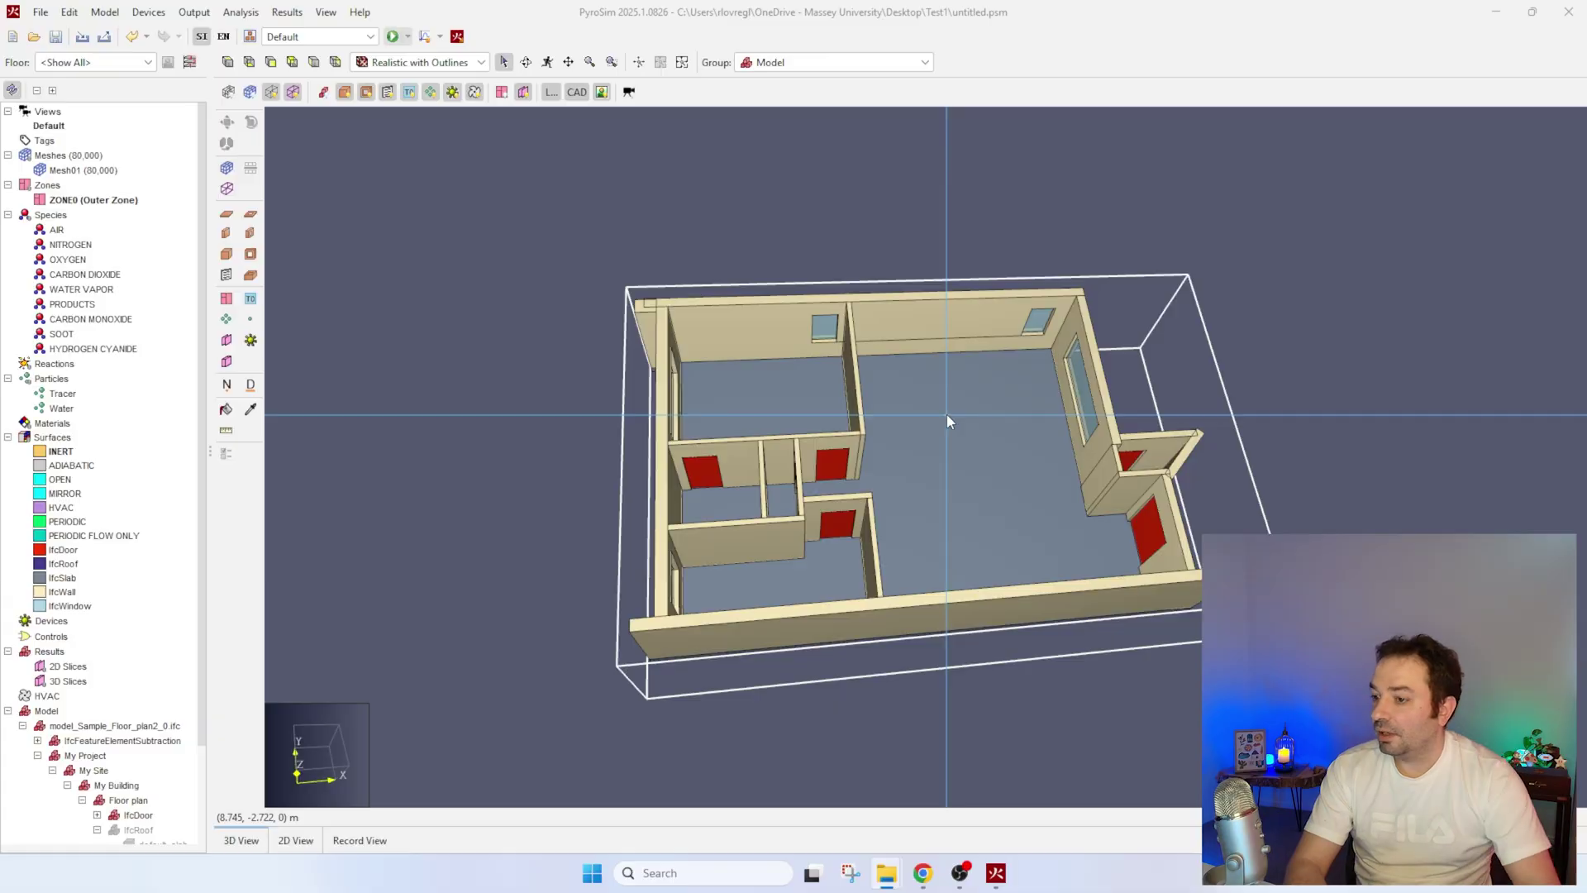
- Delete the two back-wall windows and the upper red door from the floor plan
{"action": "scroll", "coordinate": [946, 415], "scroll_direction": "up", "scroll_amount": 5}
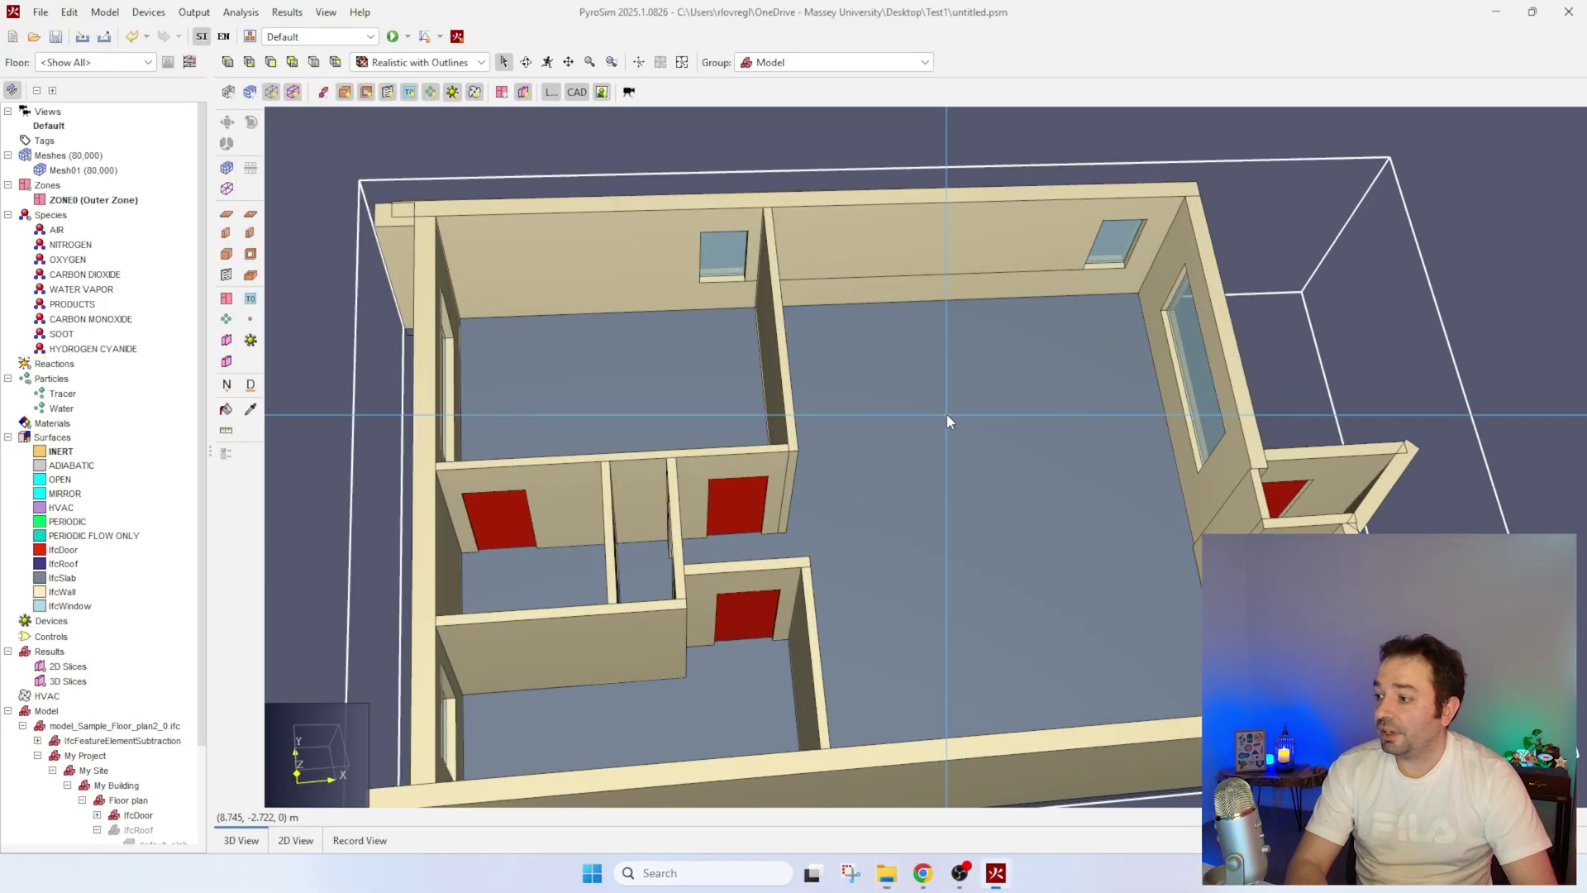
{"action": "left_click", "coordinate": [920, 386]}
{"action": "mouse_move", "coordinate": [1003, 439]}
{"action": "left_mouse_down"}
{"action": "mouse_move", "coordinate": [977, 400]}
{"action": "mouse_move", "coordinate": [978, 353]}
{"action": "mouse_move", "coordinate": [1002, 319]}
{"action": "left_mouse_up"}
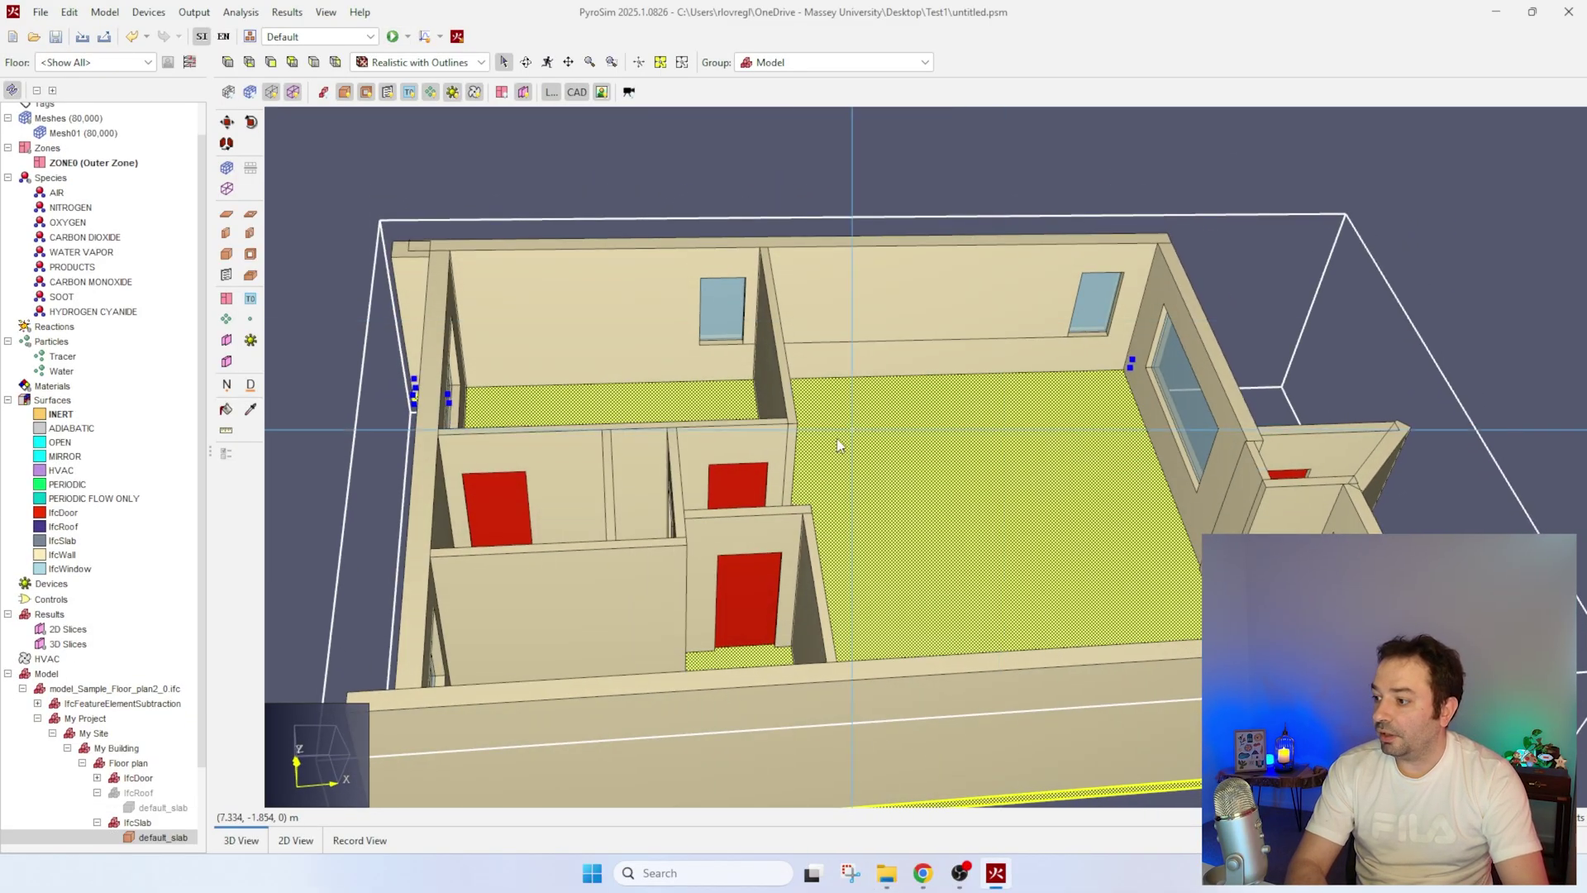
{"action": "left_click", "coordinate": [722, 318]}
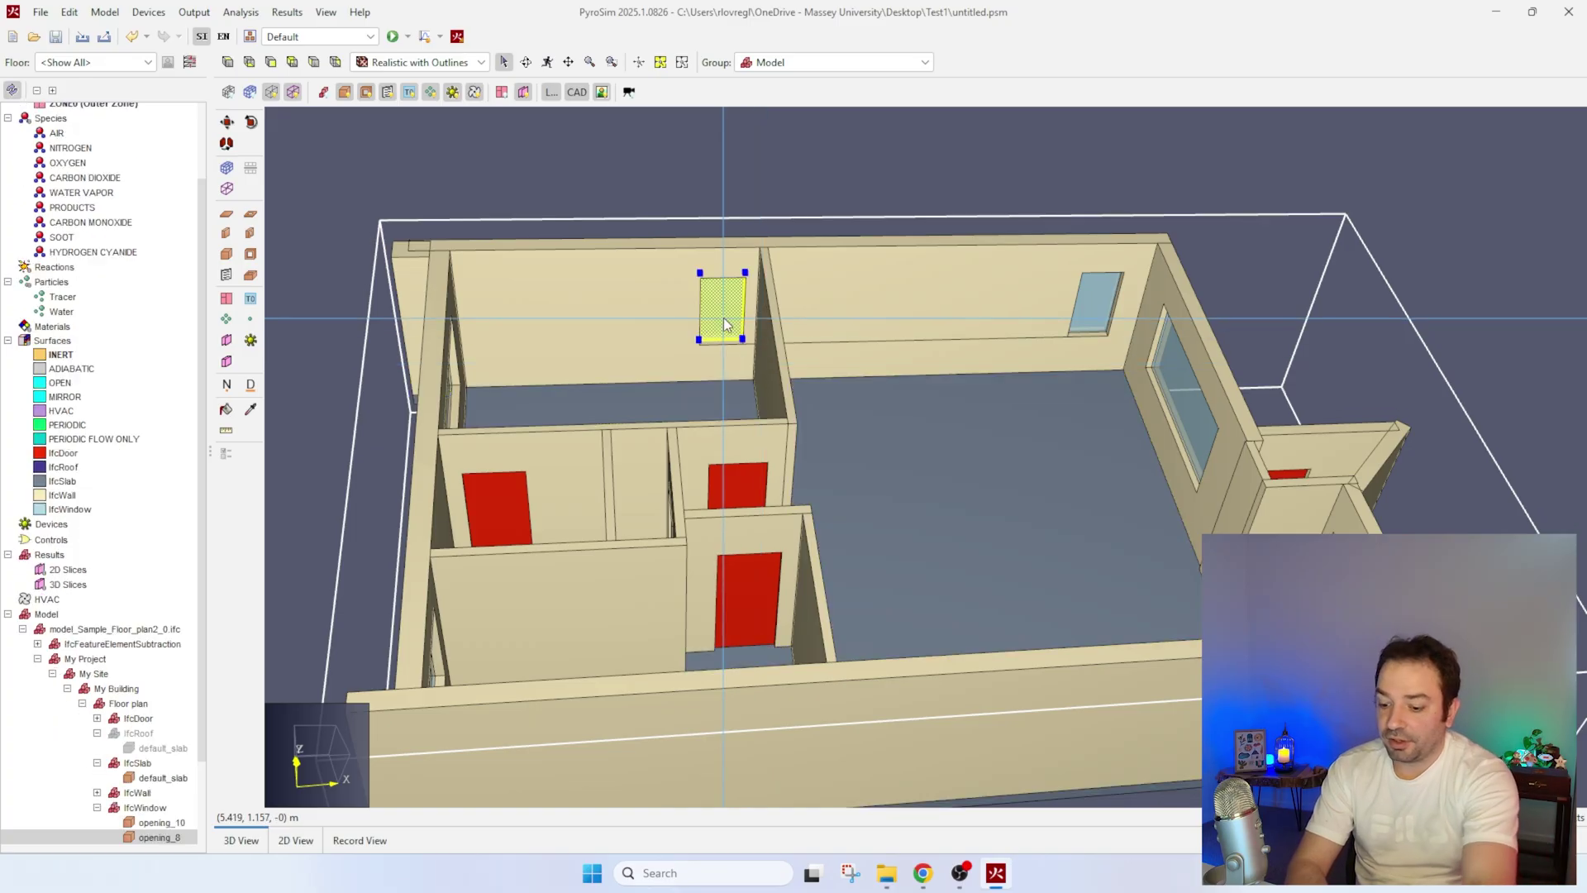
{"action": "key", "text": "Delete"}
{"action": "left_click", "coordinate": [1091, 306]}
{"action": "key", "text": "Delete"}
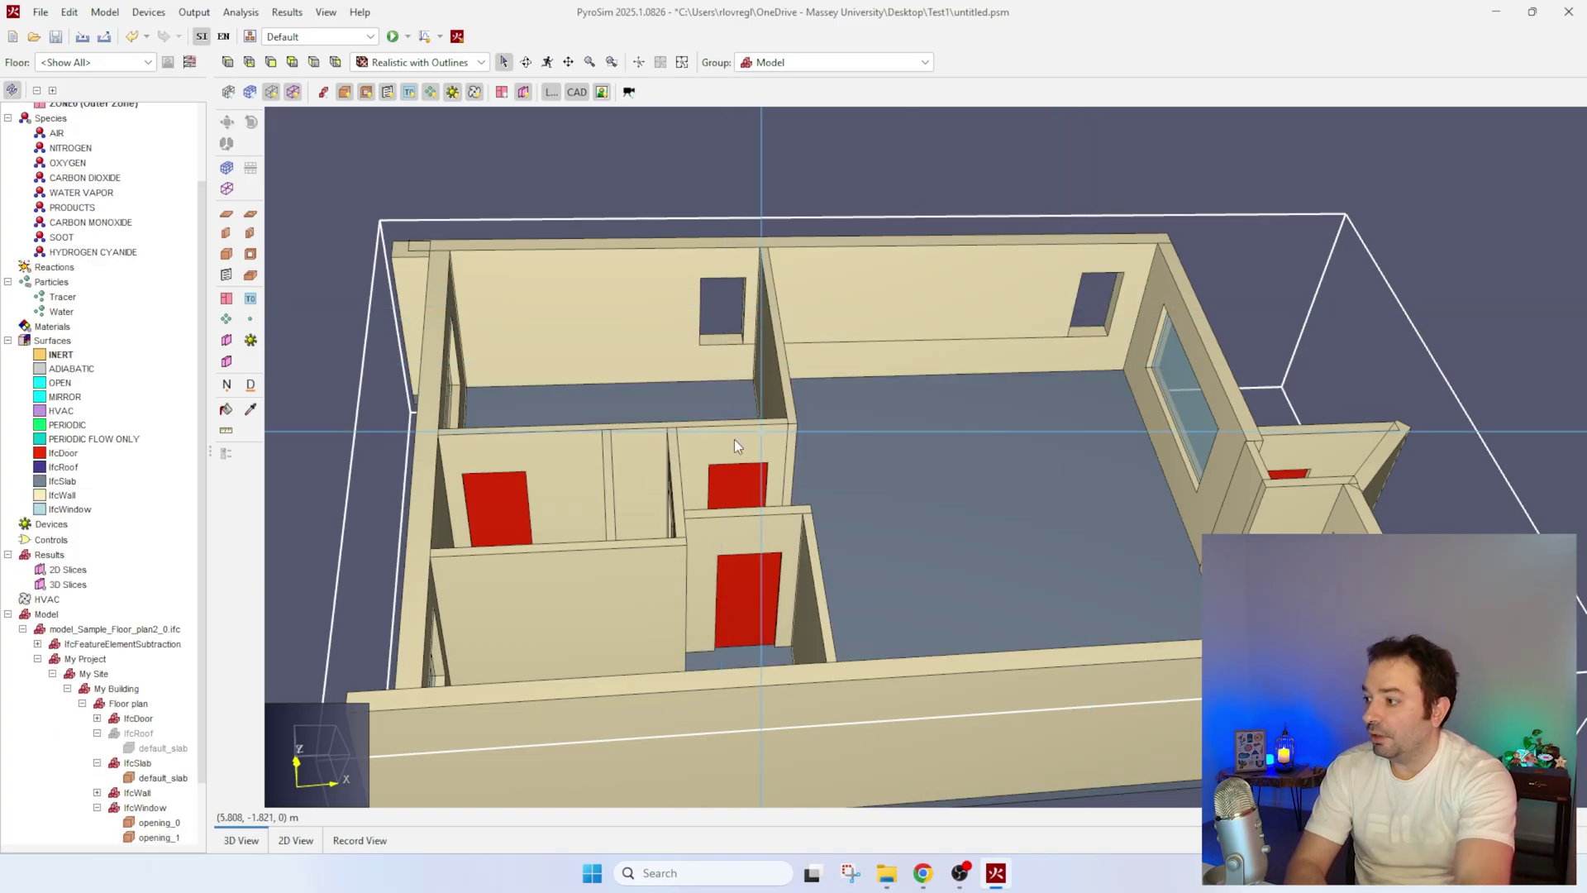
{"action": "left_click", "coordinate": [738, 485]}
{"action": "key", "text": "Delete"}
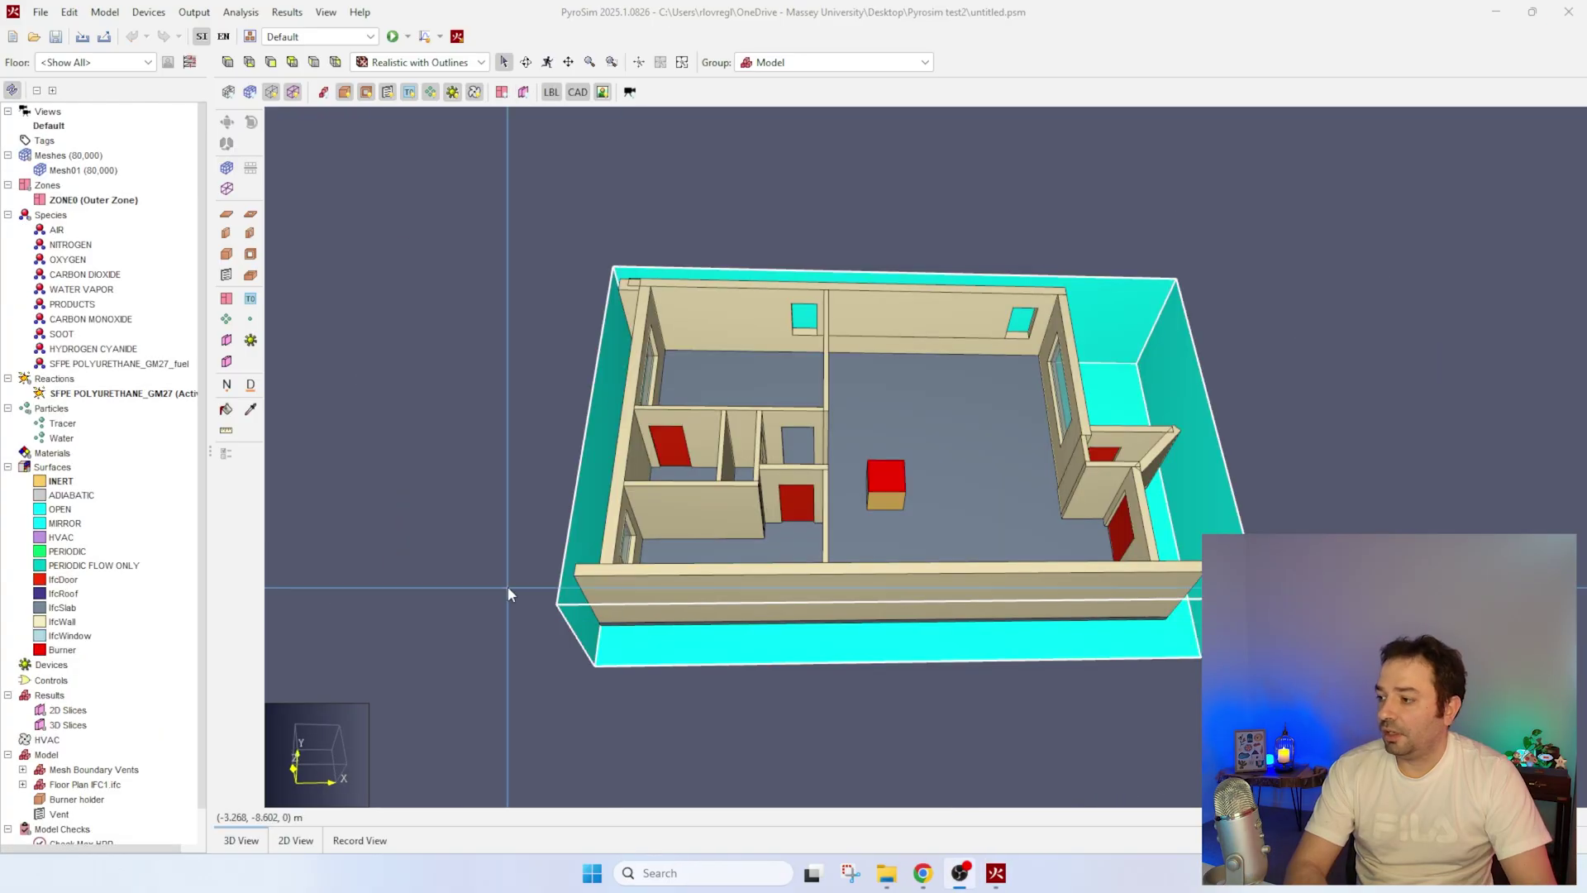
- Select the burner's top vent and open the Burner surface: 1000.0 kW/m² HRRPUA, 30.0 s t² ramp
{"action": "scroll", "coordinate": [752, 441], "scroll_direction": "up", "scroll_amount": 5}
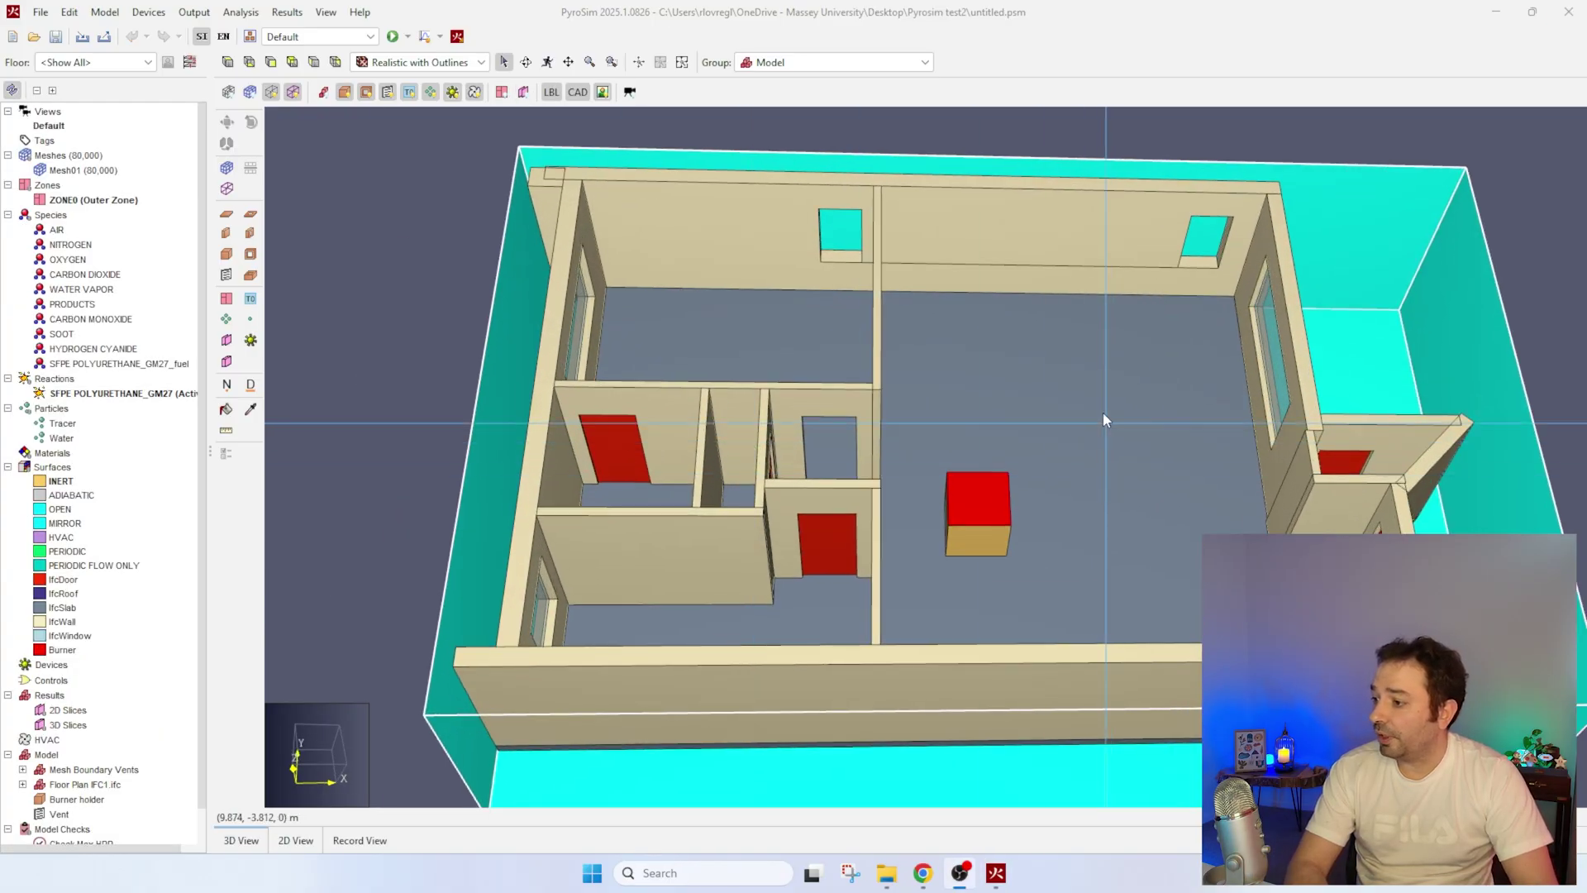
{"action": "scroll", "coordinate": [996, 528], "scroll_direction": "down", "scroll_amount": 1}
{"action": "scroll", "coordinate": [995, 528], "scroll_direction": "up", "scroll_amount": 3}
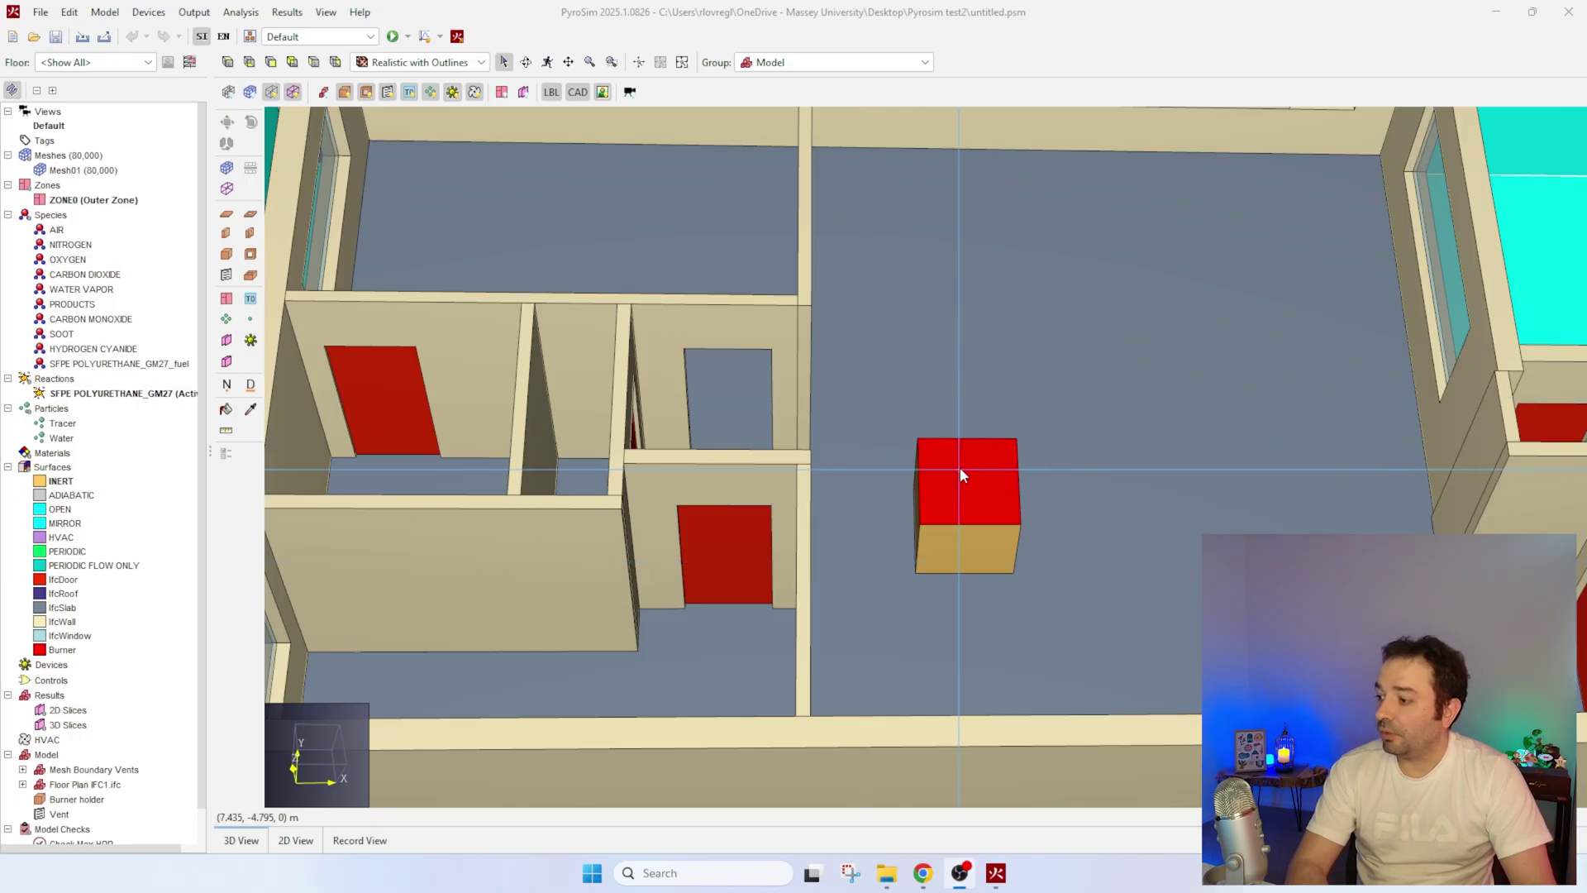
{"action": "left_click", "coordinate": [966, 492]}
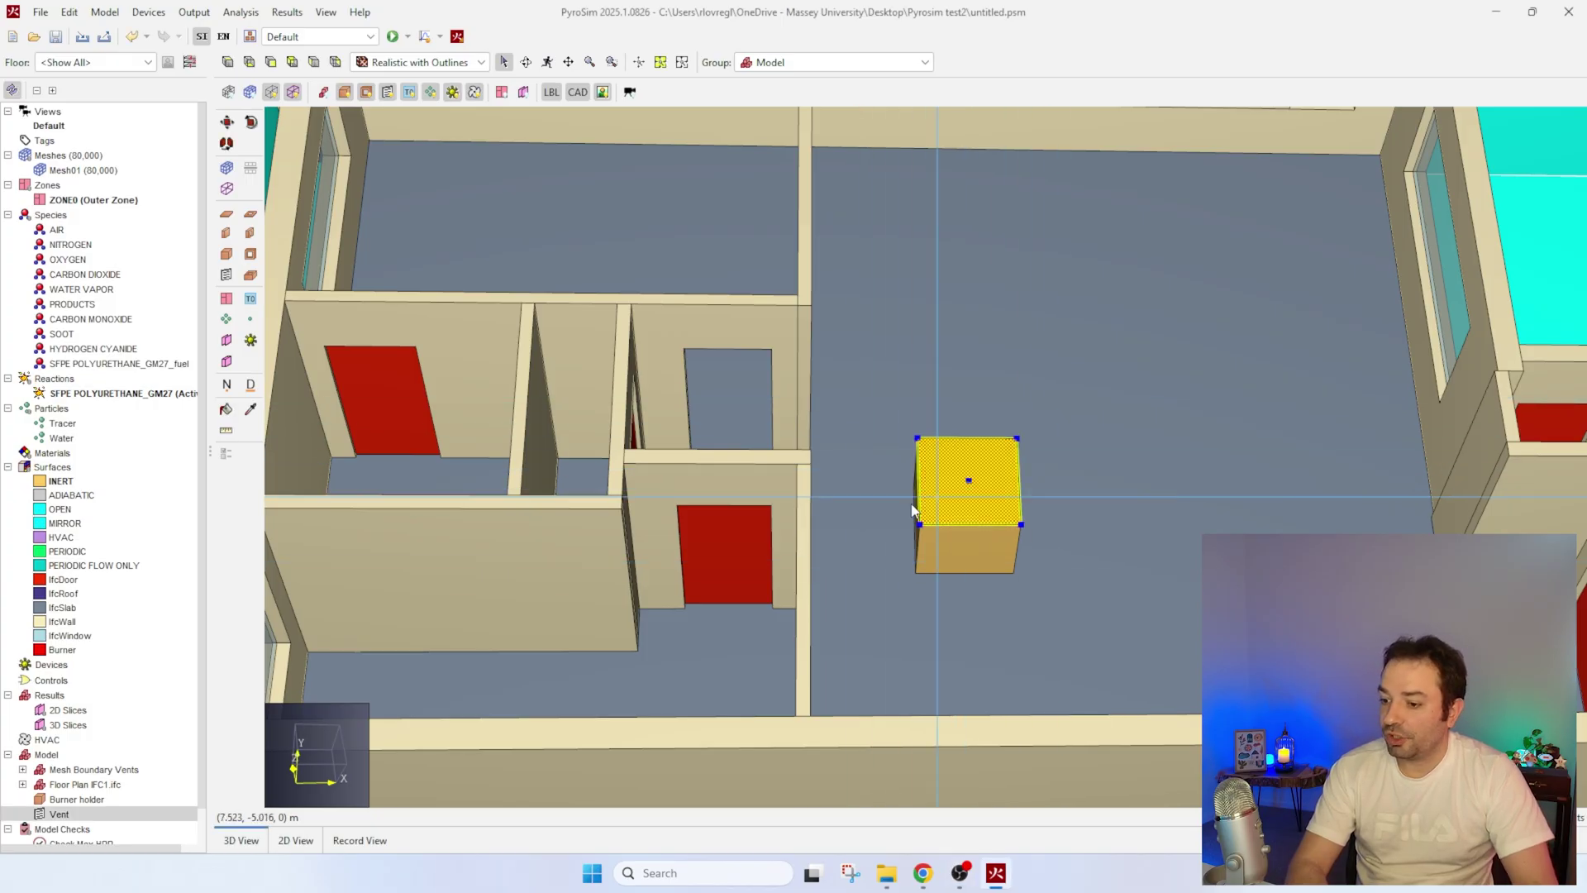
{"action": "left_click", "coordinate": [64, 657]}
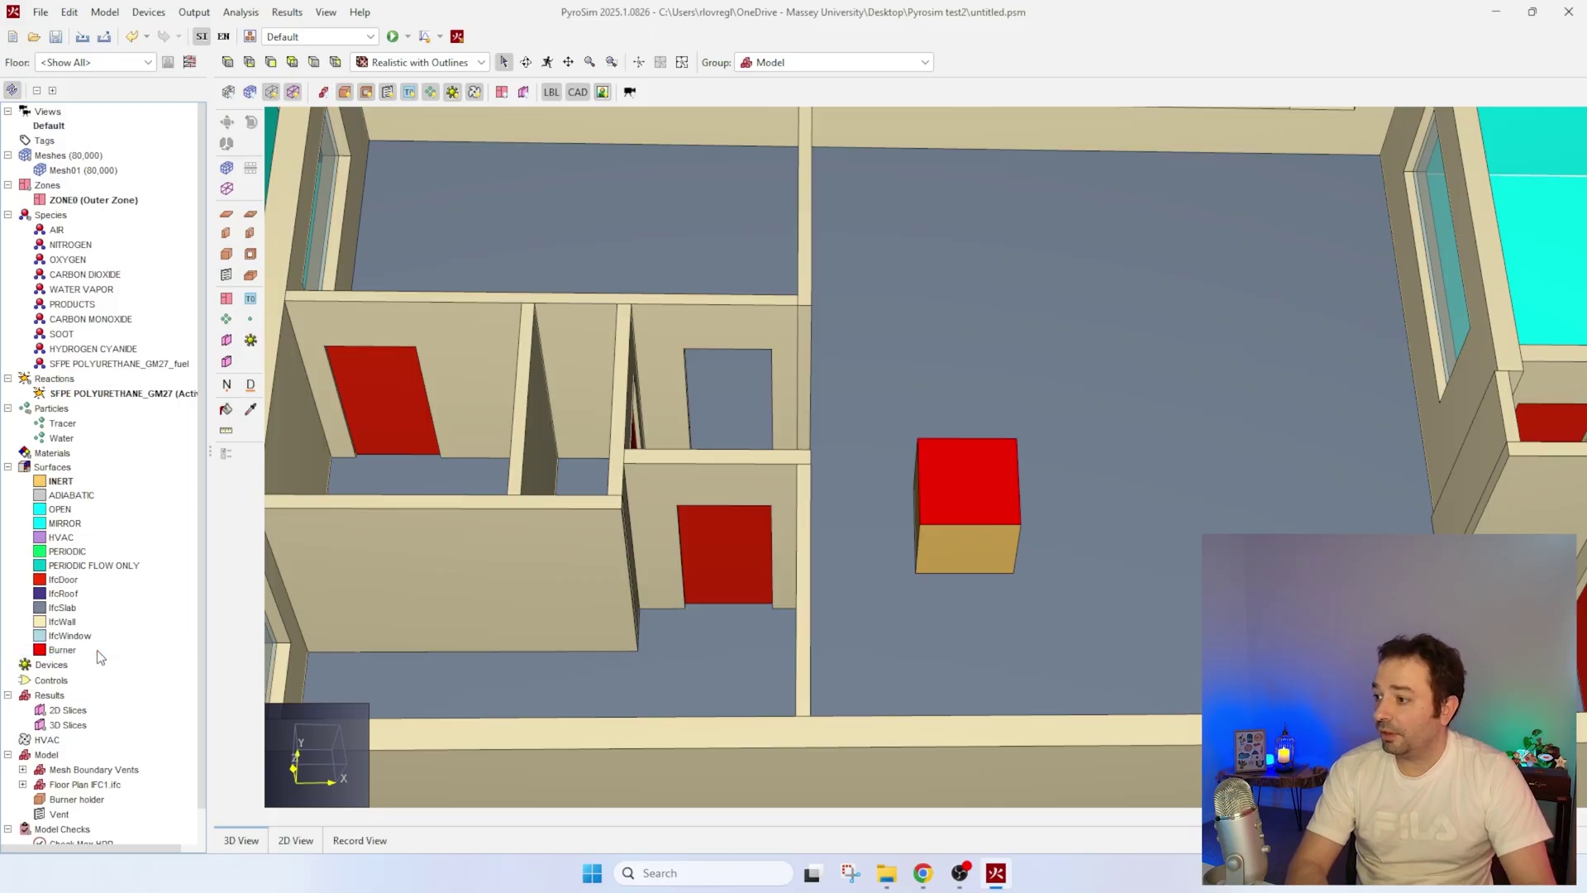
{"action": "double_click", "coordinate": [66, 651]}
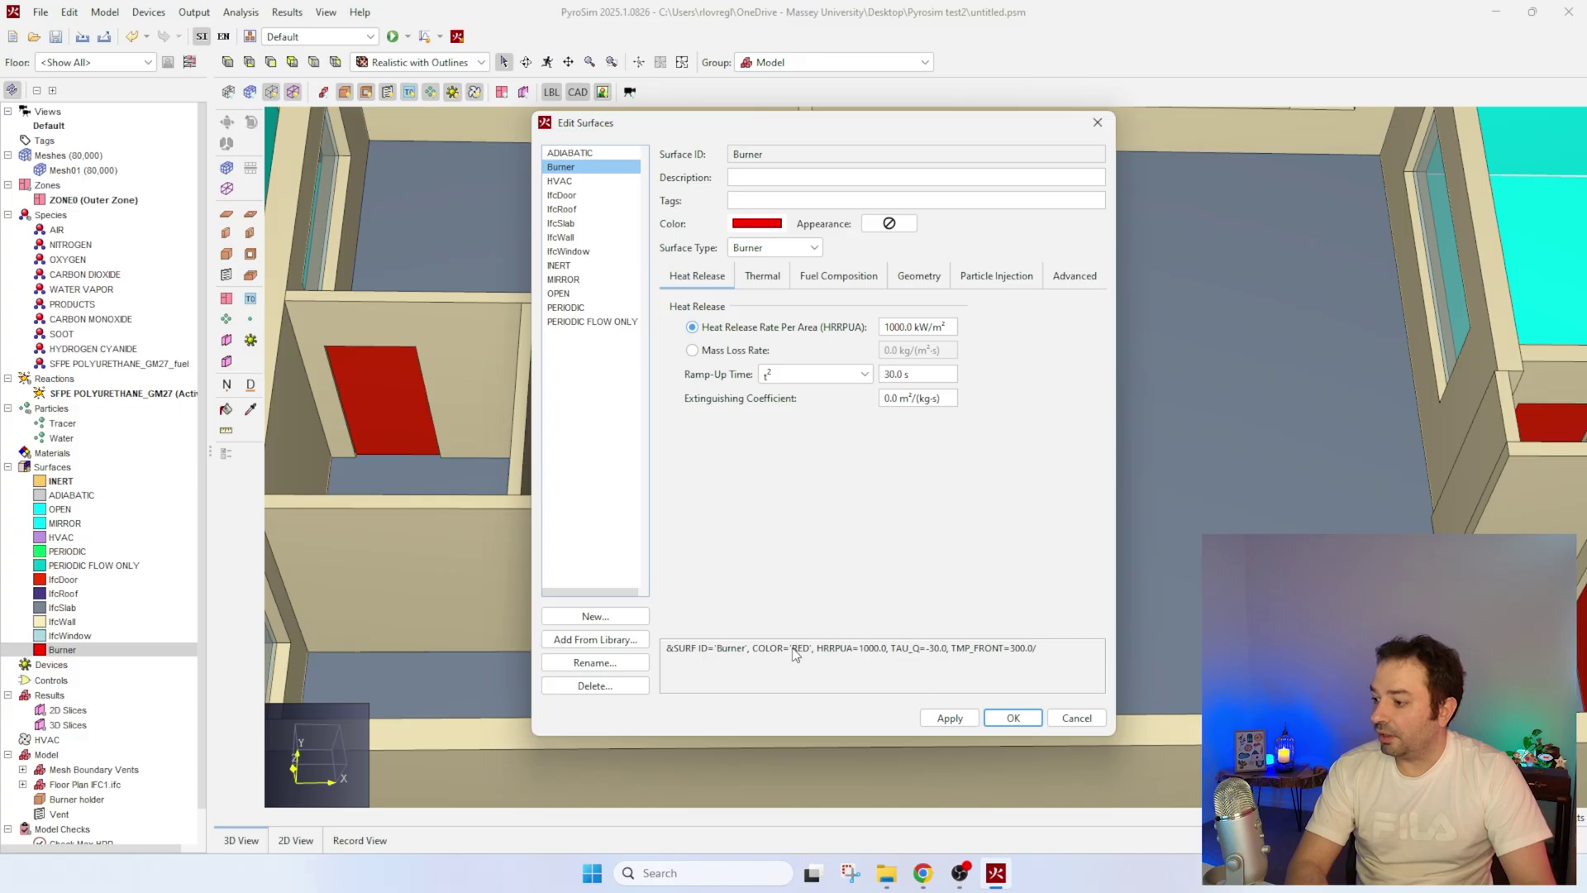
- Close the Burner surface and review the SFPE POLYURETHANE_GM27 reaction (CO yield 0.042, soot yield 0.198)
{"action": "left_click", "coordinate": [1010, 719]}
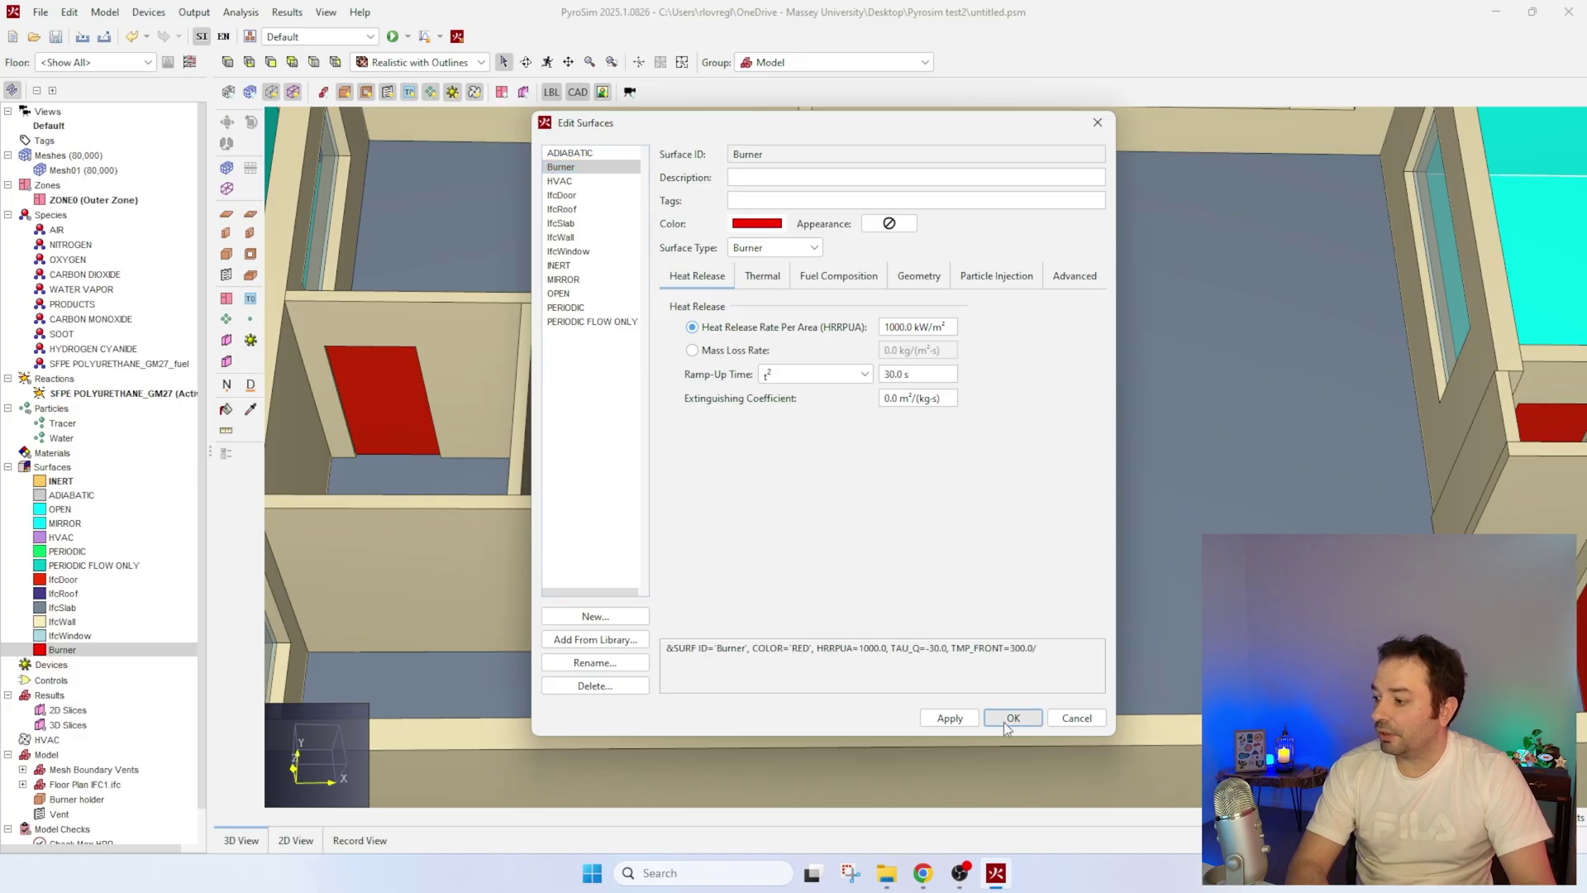
{"action": "double_click", "coordinate": [76, 394]}
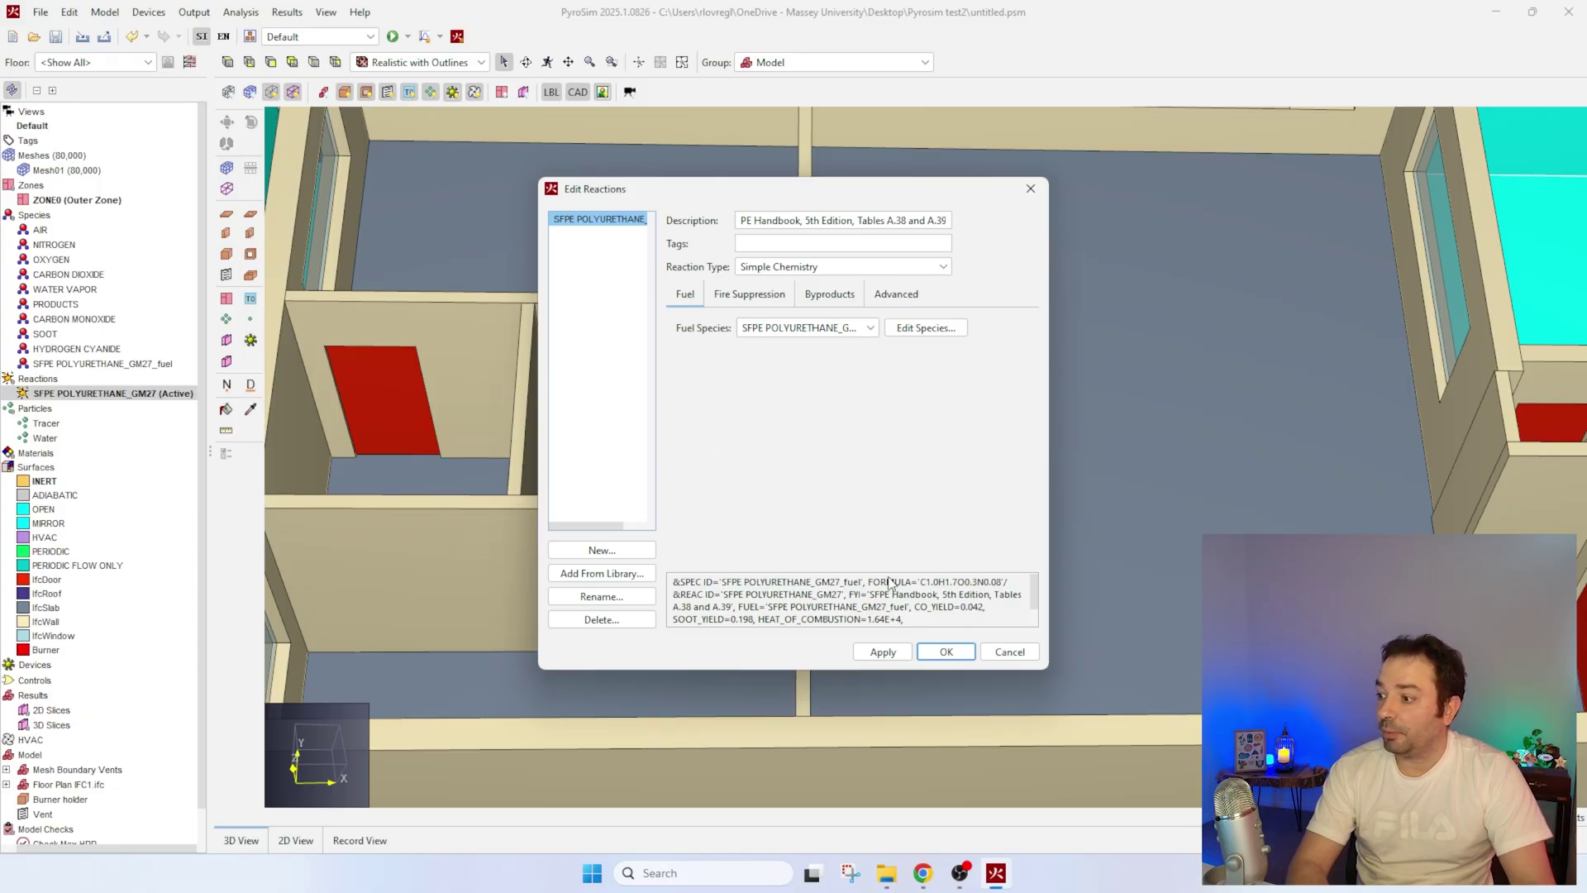
{"action": "left_click", "coordinate": [942, 652]}
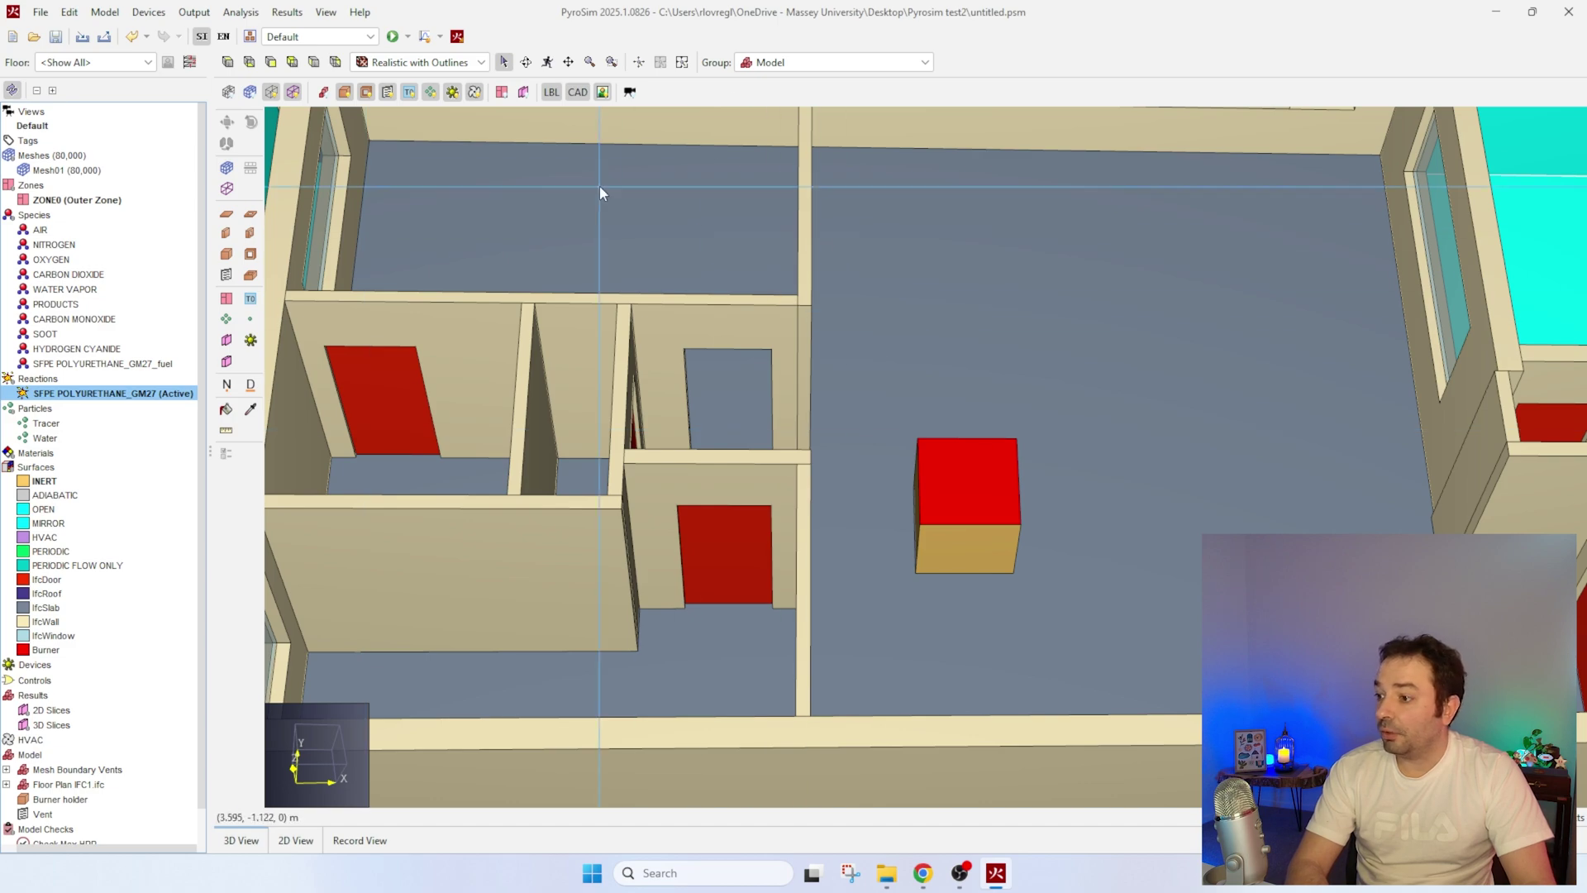
- Confirm the simulation runs from 0.0 s to a 60.0 s end time in Simulation Parameters
{"action": "left_click", "coordinate": [240, 12]}
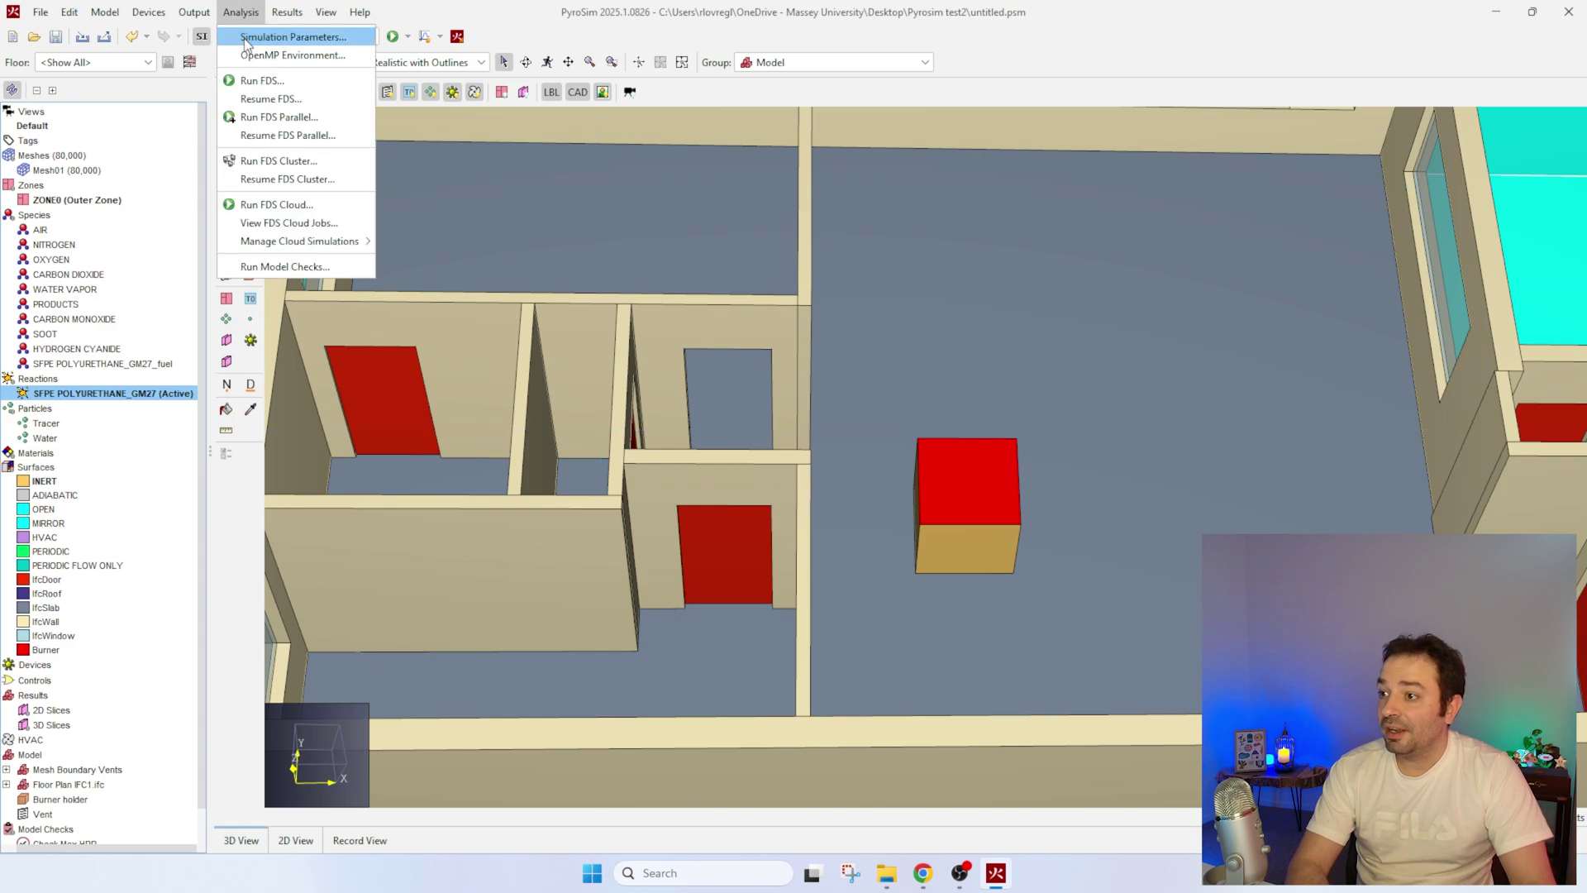
{"action": "left_click", "coordinate": [246, 38]}
{"action": "left_click", "coordinate": [836, 254]}
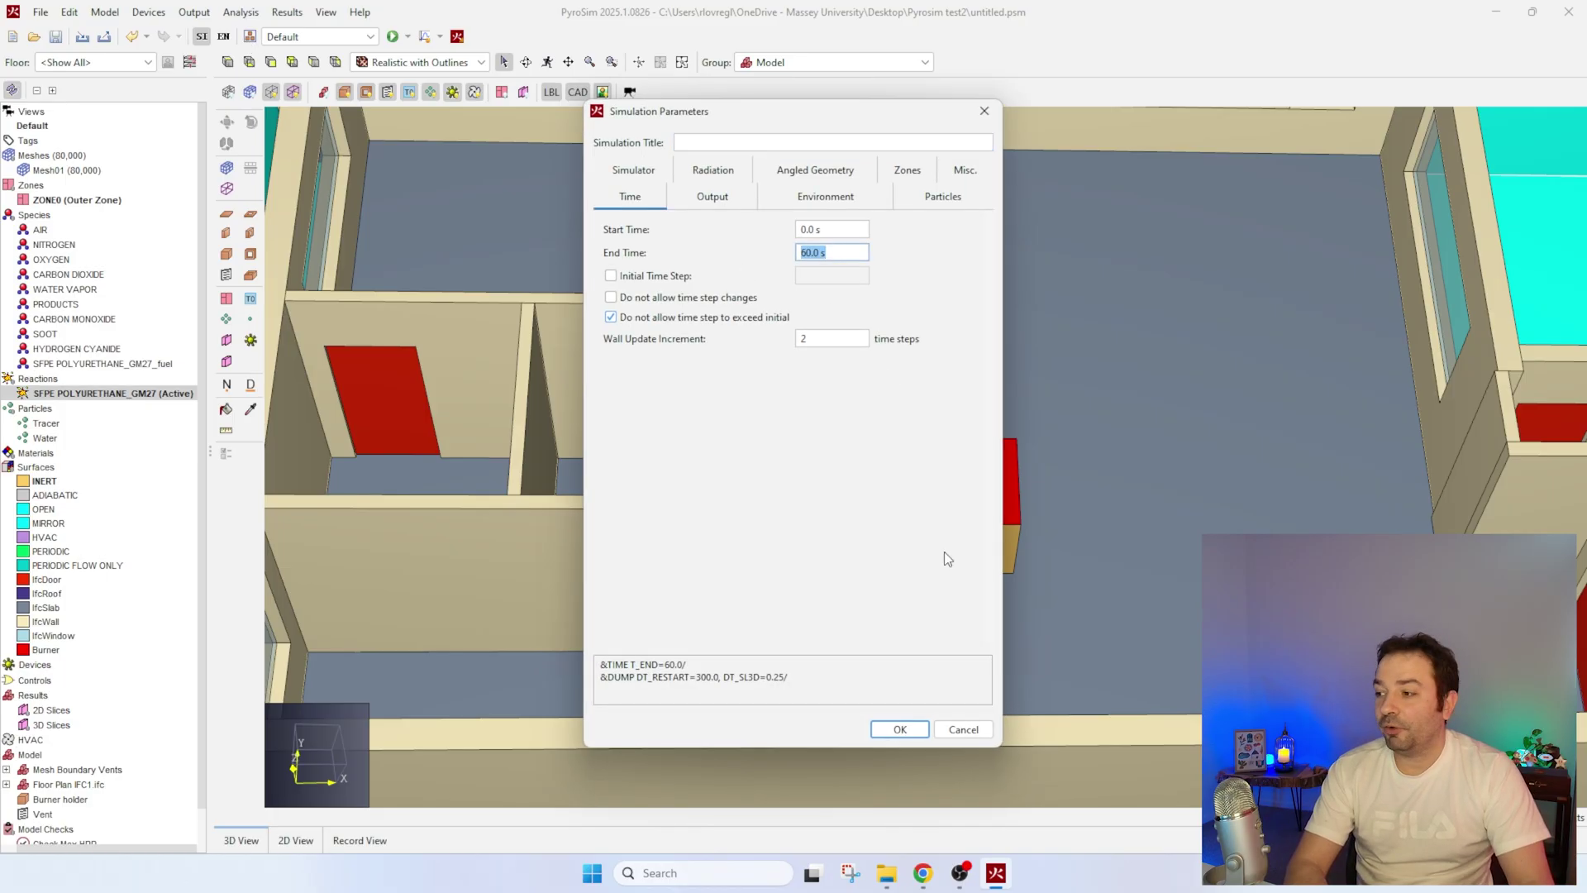
{"action": "left_click", "coordinate": [916, 732]}
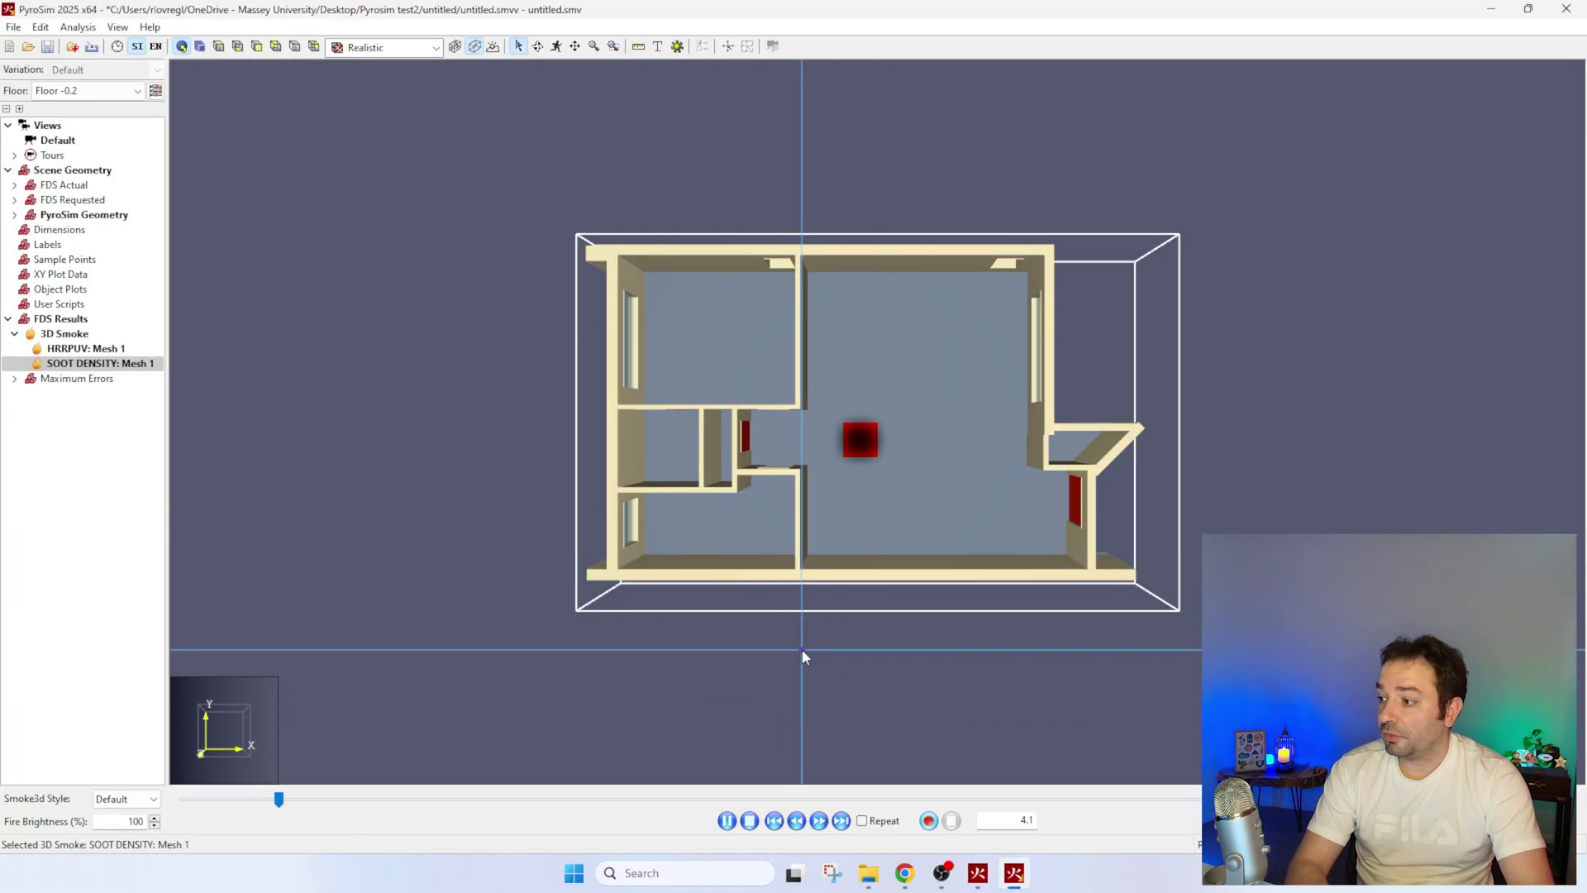
- Orbit and zoom the results view to watch black soot spread through the rooms, including from above
{"action": "left_click_drag", "start_coordinate": [811, 656], "coordinate": [748, 363]}
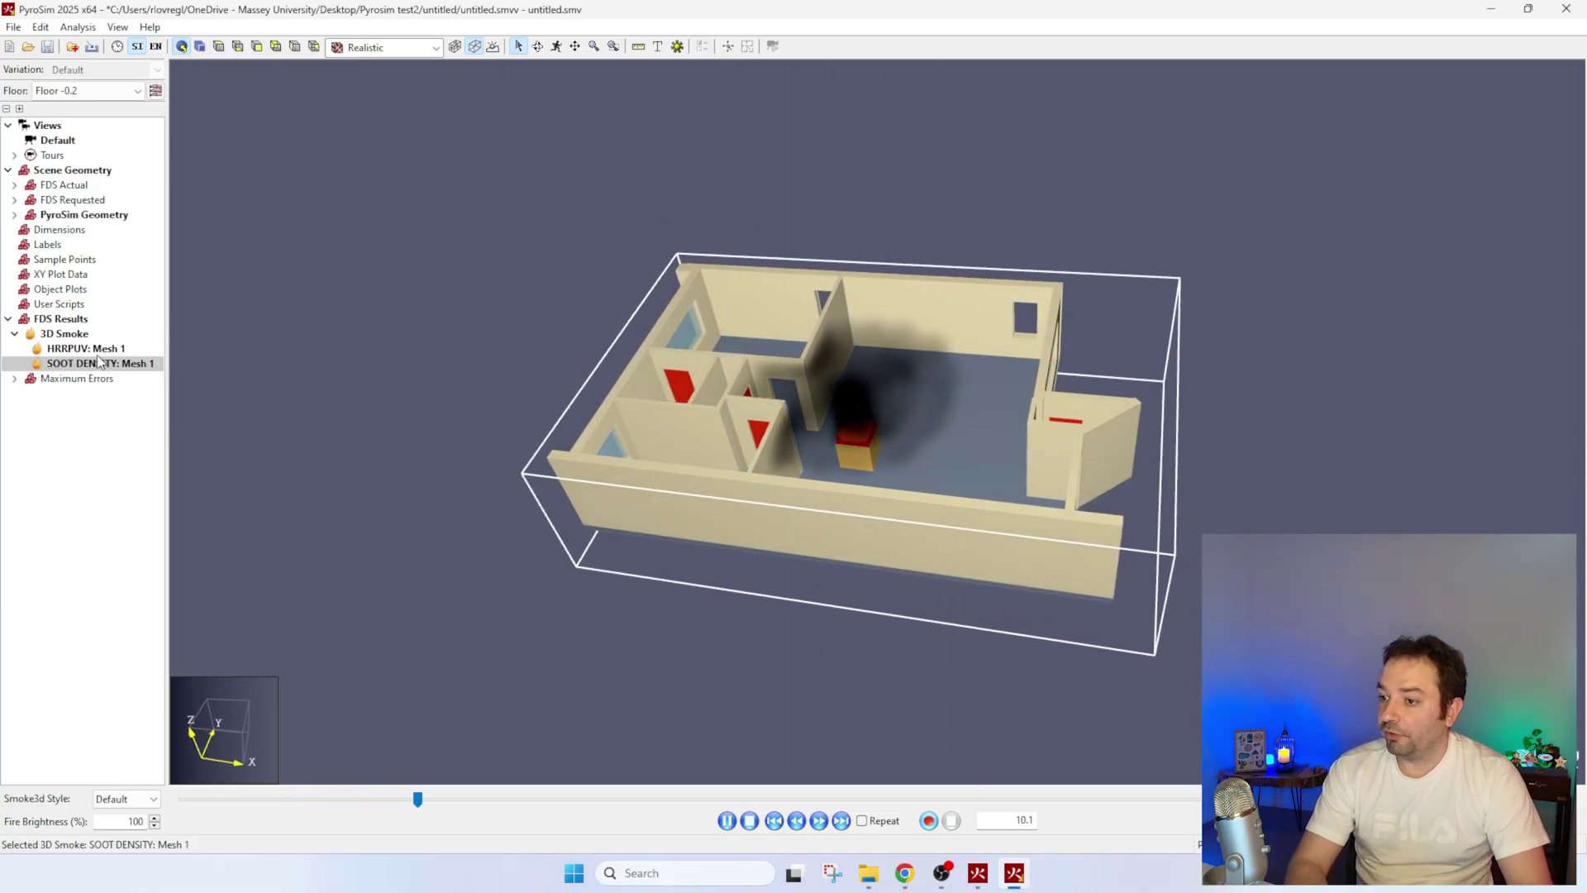
{"action": "left_click_drag", "start_coordinate": [877, 665], "coordinate": [737, 424]}
{"action": "left_click_drag", "start_coordinate": [1108, 478], "coordinate": [964, 557]}
{"action": "left_click_drag", "start_coordinate": [1287, 425], "coordinate": [1080, 541]}
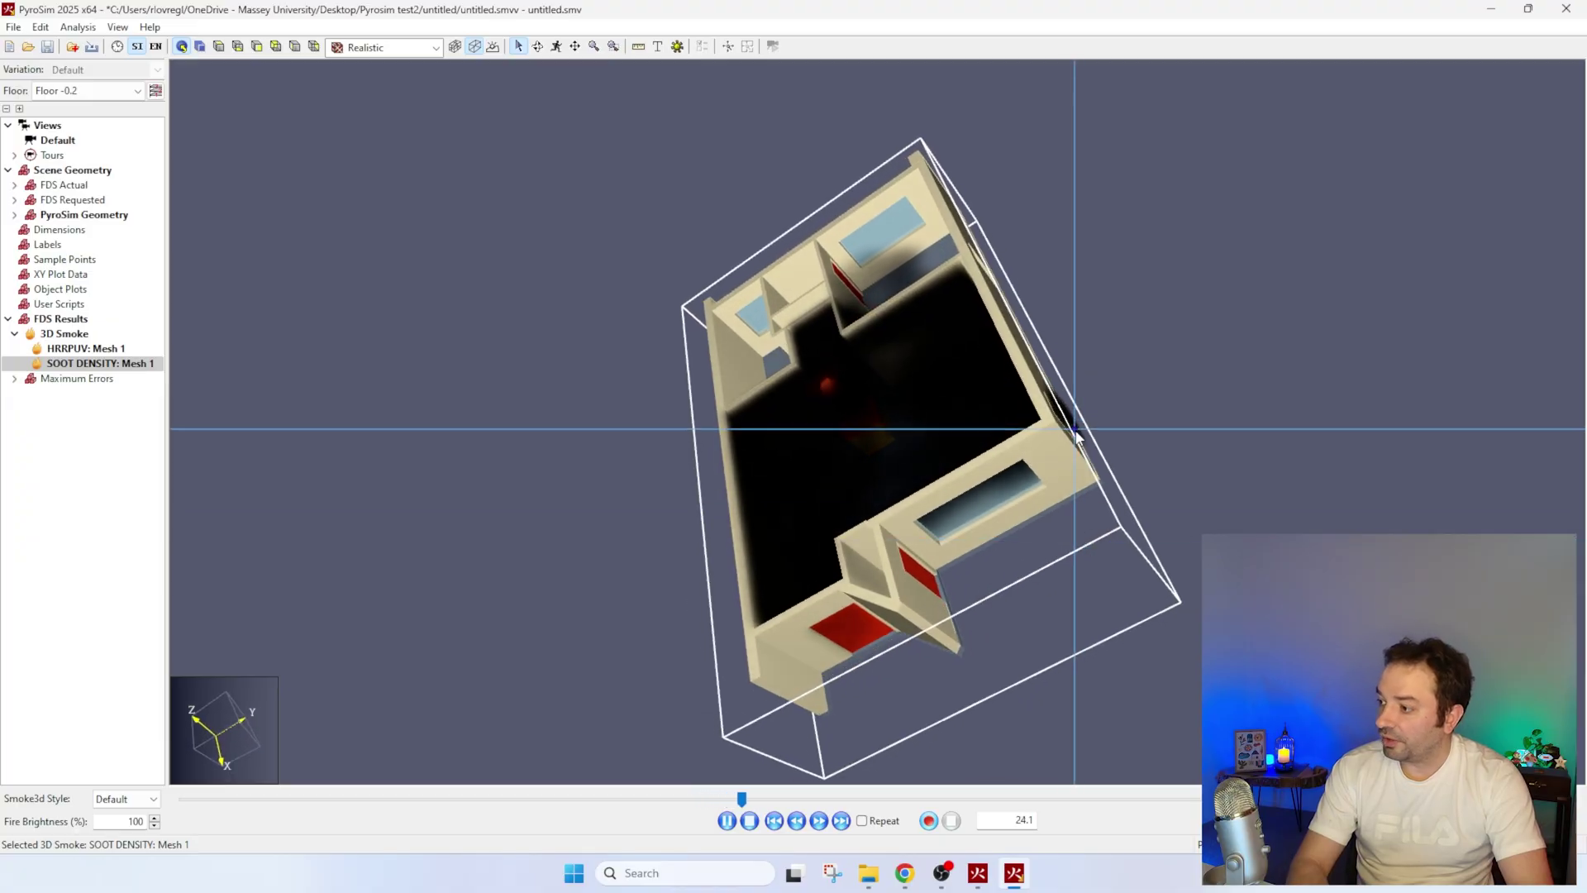
{"action": "left_click_drag", "start_coordinate": [1048, 418], "coordinate": [1105, 445]}
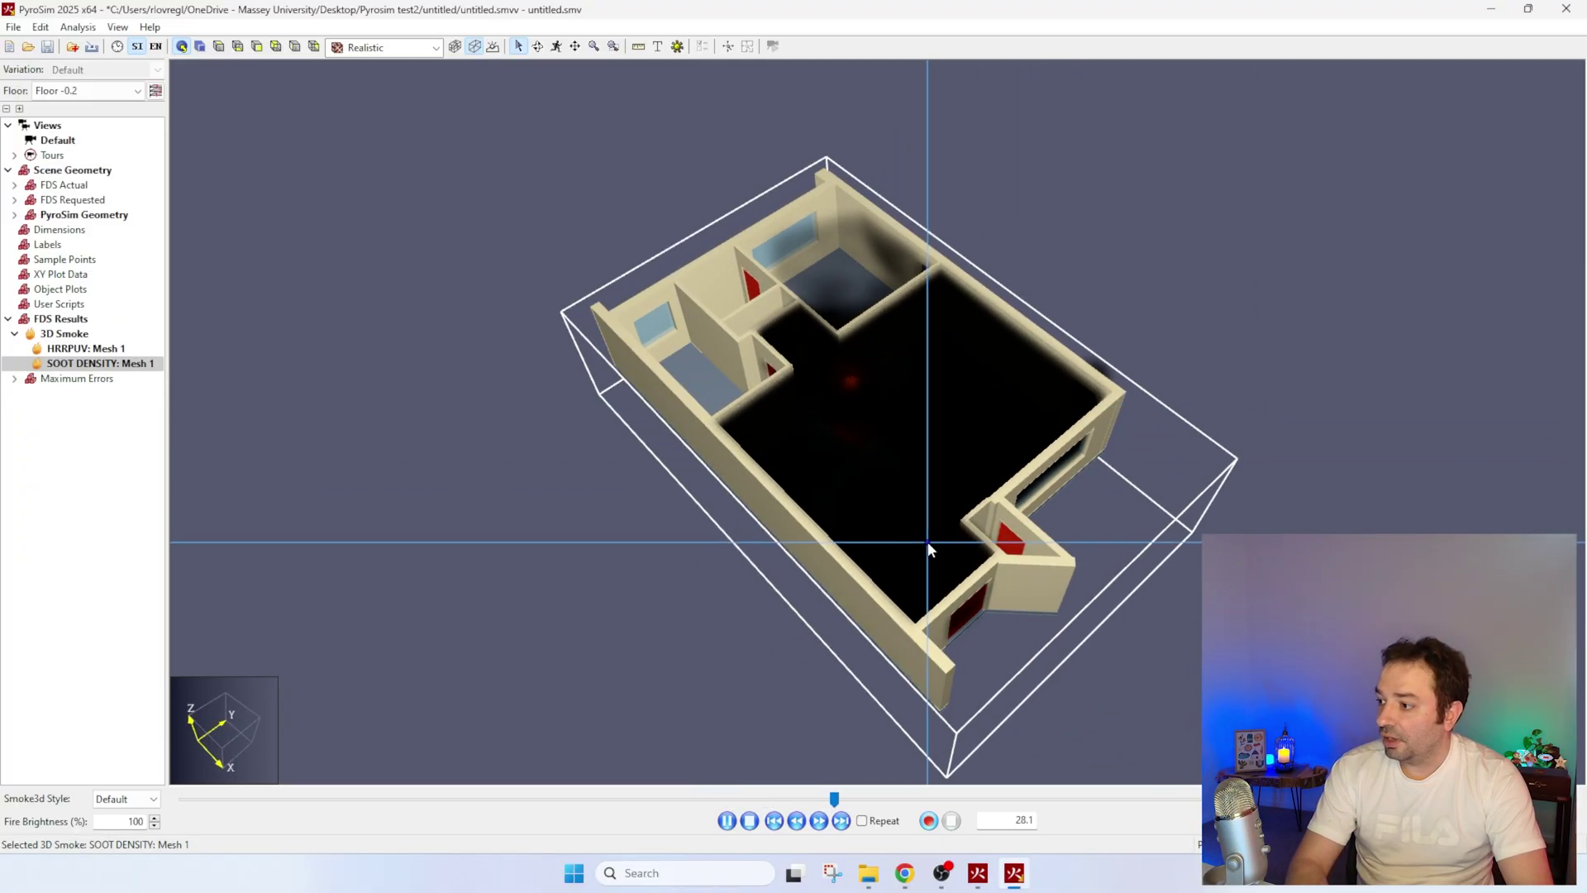
{"action": "scroll", "coordinate": [935, 499], "scroll_direction": "up", "scroll_amount": 5}
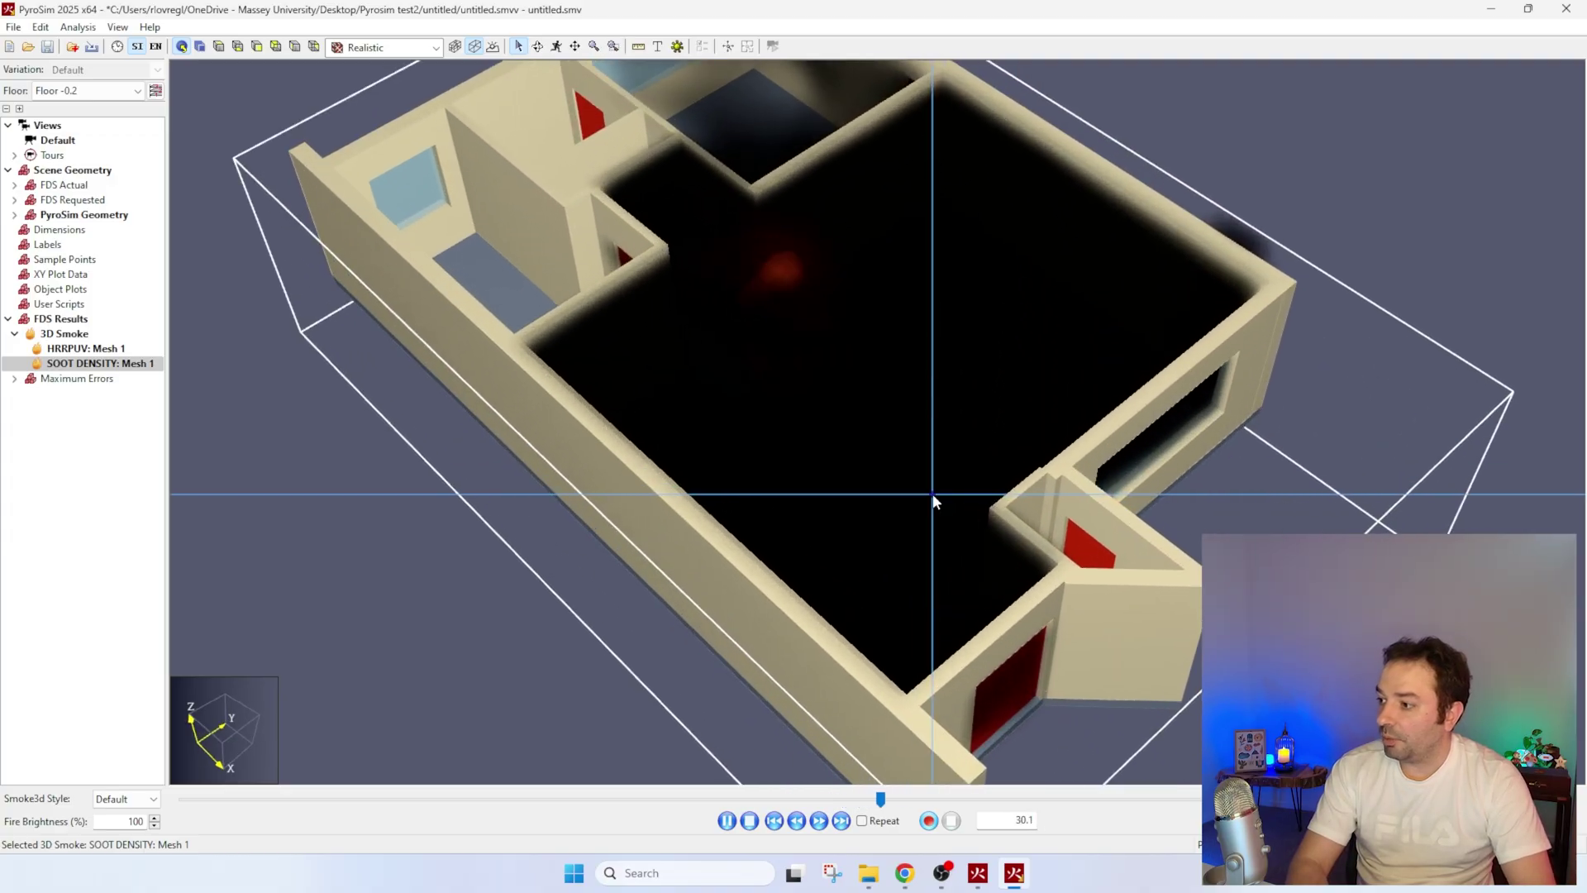
{"action": "scroll", "coordinate": [909, 405], "scroll_direction": "down", "scroll_amount": 4}
{"action": "left_click_drag", "start_coordinate": [896, 468], "coordinate": [861, 435]}
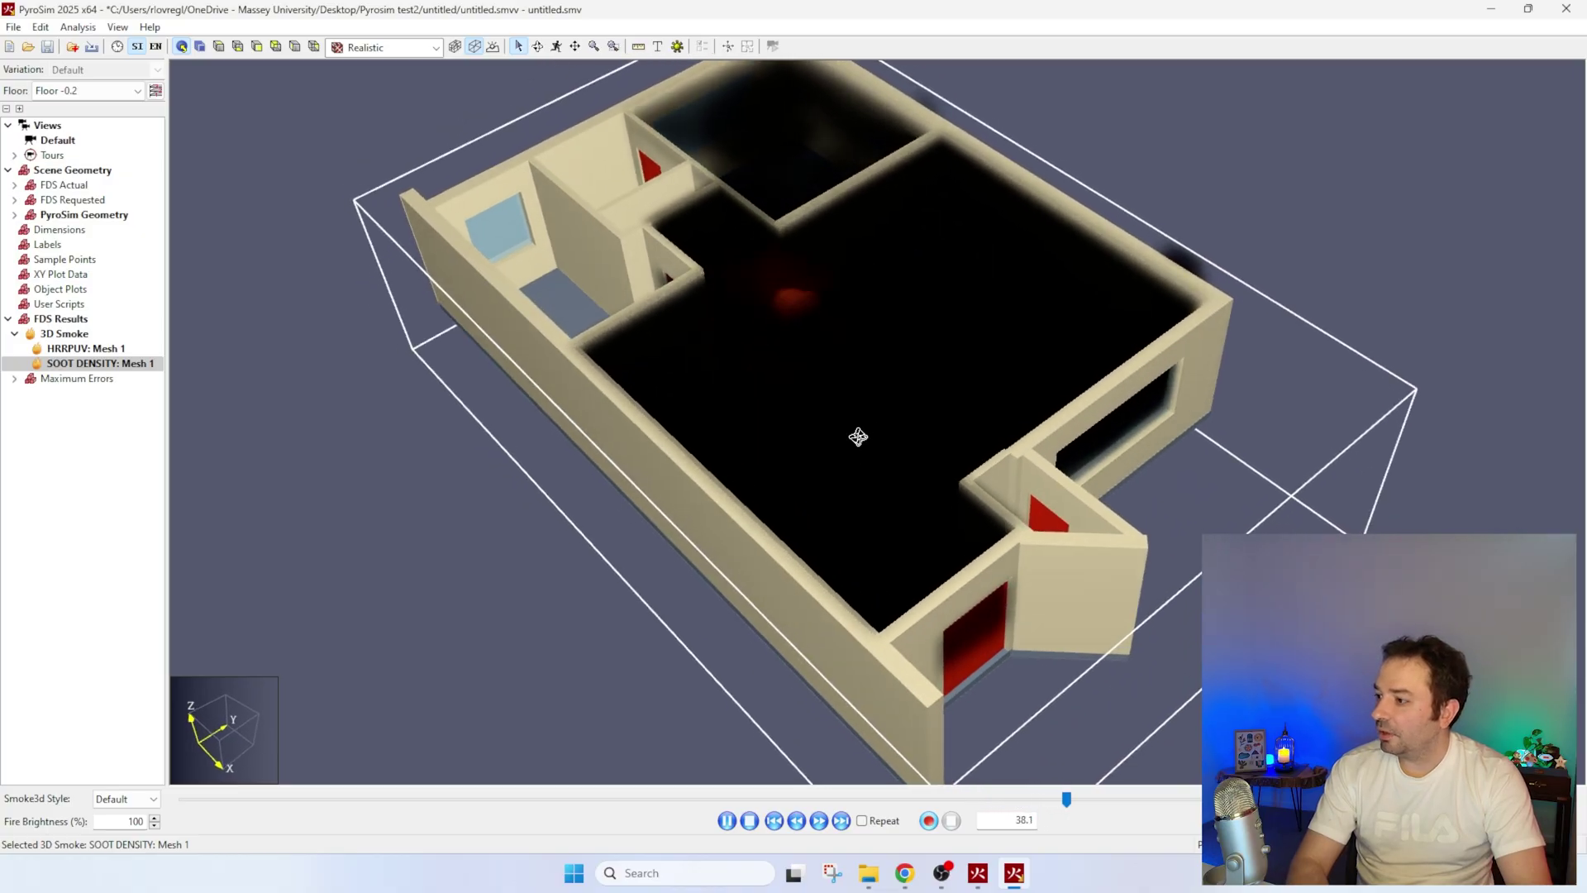
{"action": "scroll", "coordinate": [857, 442], "scroll_direction": "down", "scroll_amount": 4}
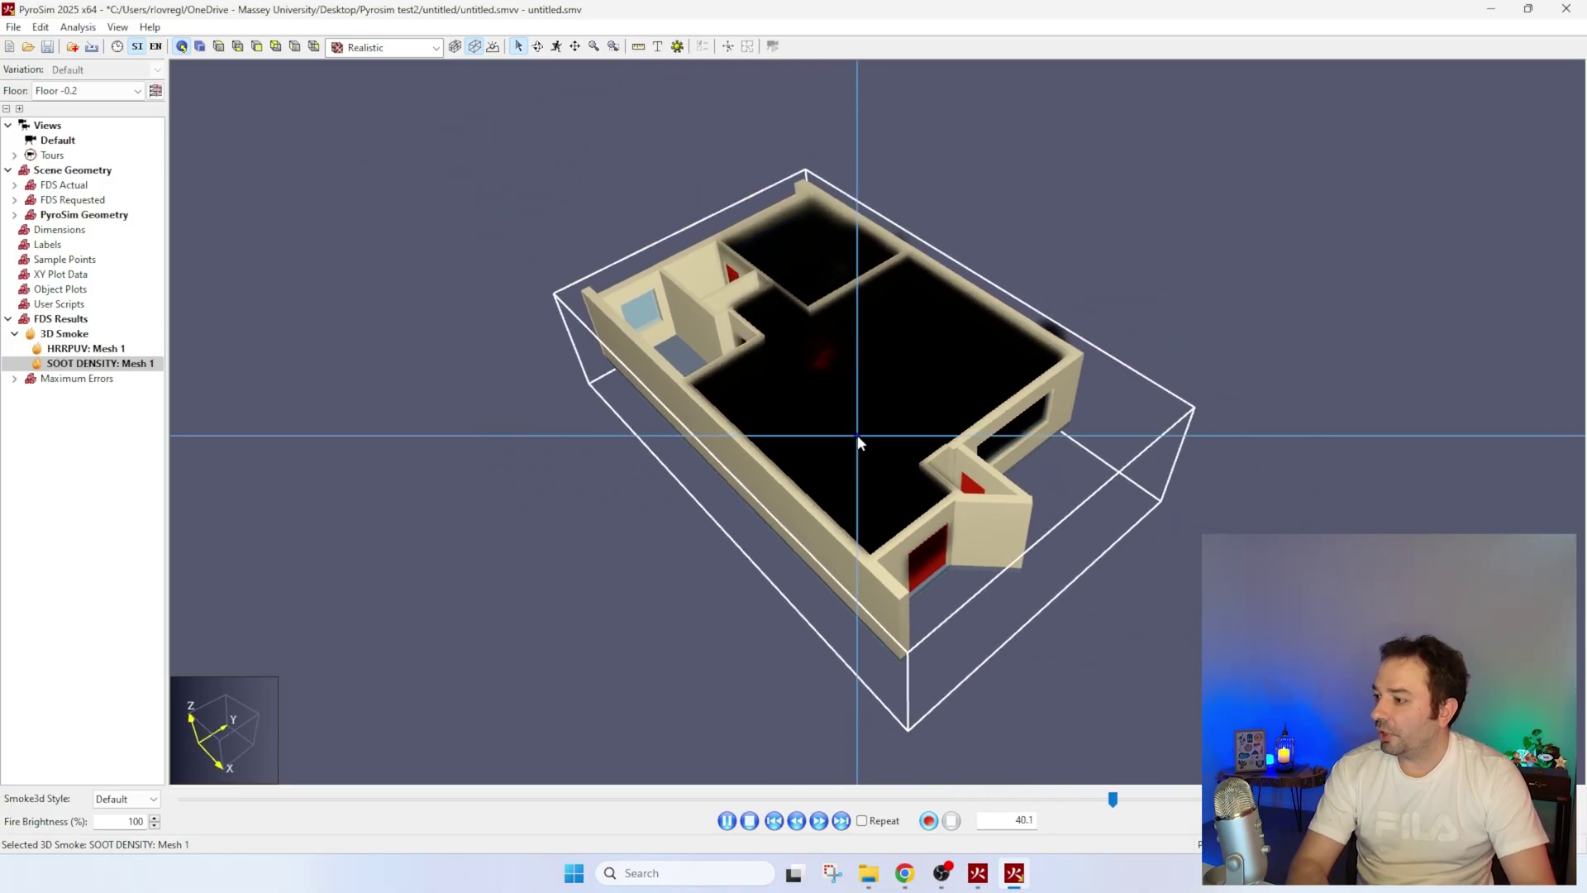